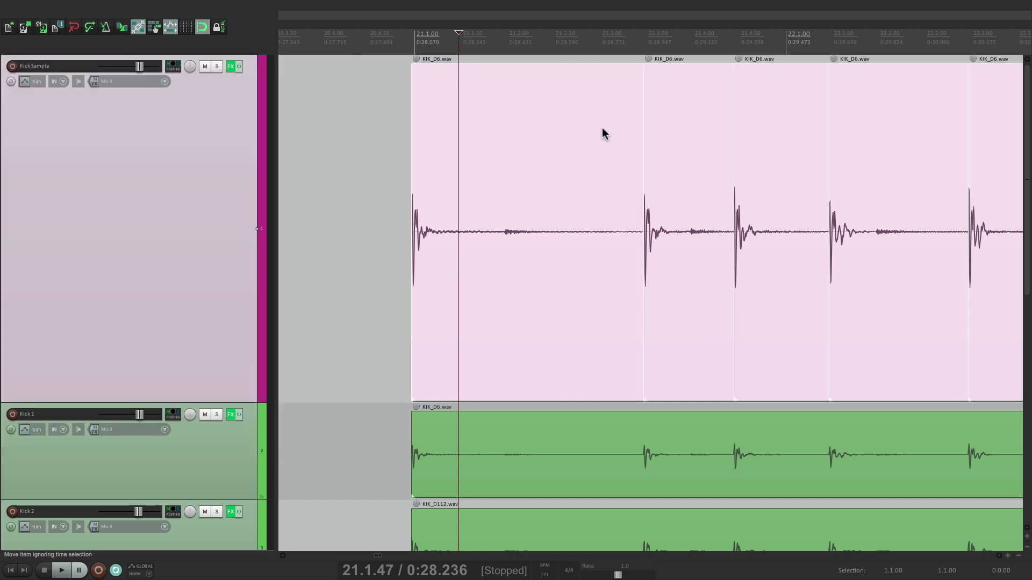
- Select the KIK_D6.wav items on the Kick Sample track, review them across the song, then deselect
{"action": "double_click", "coordinate": [382, 147]}
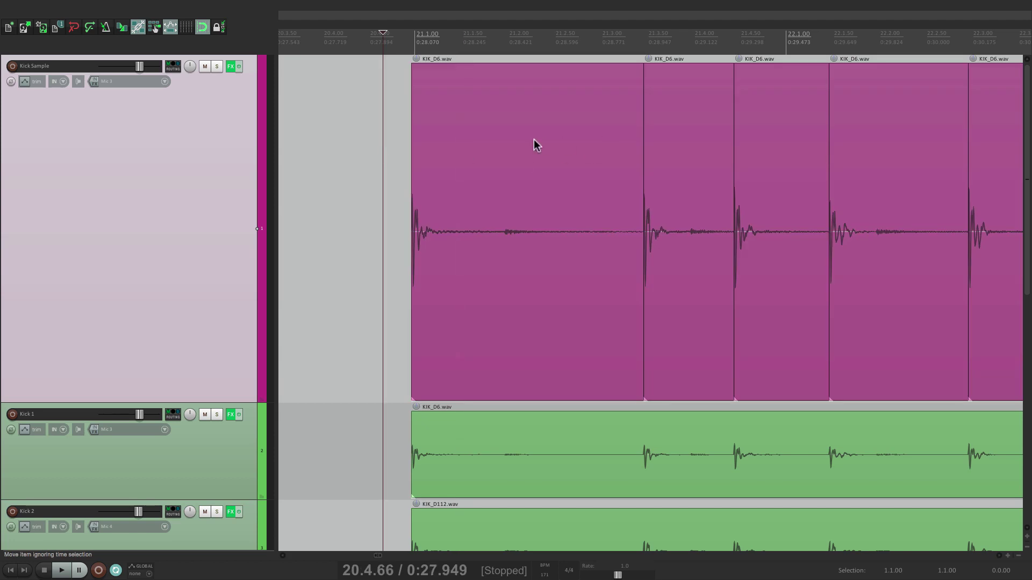
{"action": "scroll", "coordinate": [536, 145], "scroll_direction": "down", "scroll_amount": 5}
{"action": "scroll", "coordinate": [540, 153], "scroll_direction": "right", "scroll_amount": 5}
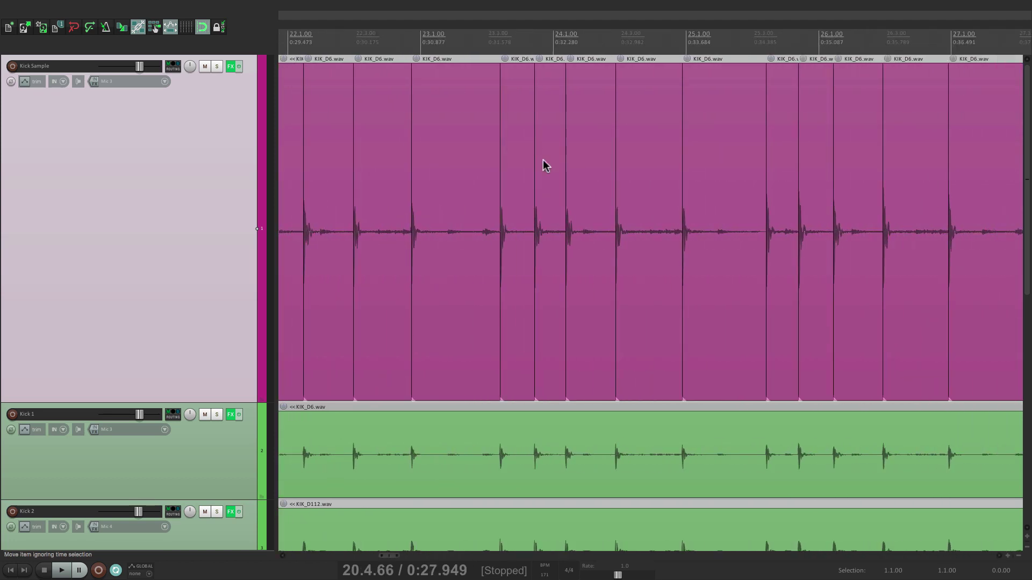
{"action": "scroll", "coordinate": [709, 220], "scroll_direction": "right", "scroll_amount": 5}
{"action": "scroll", "coordinate": [709, 221], "scroll_direction": "left", "scroll_amount": 6}
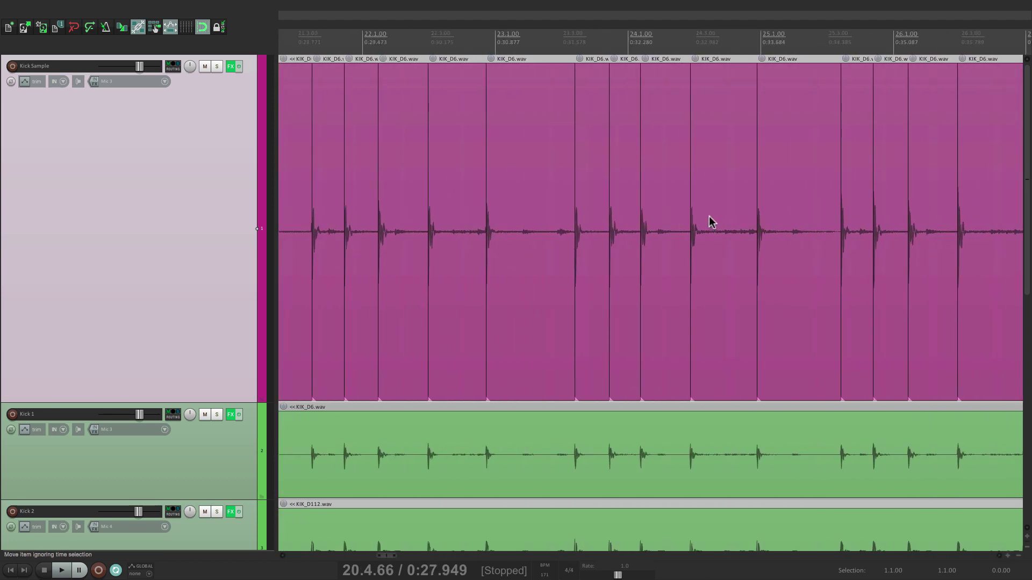
{"action": "scroll", "coordinate": [709, 221], "scroll_direction": "right", "scroll_amount": 1}
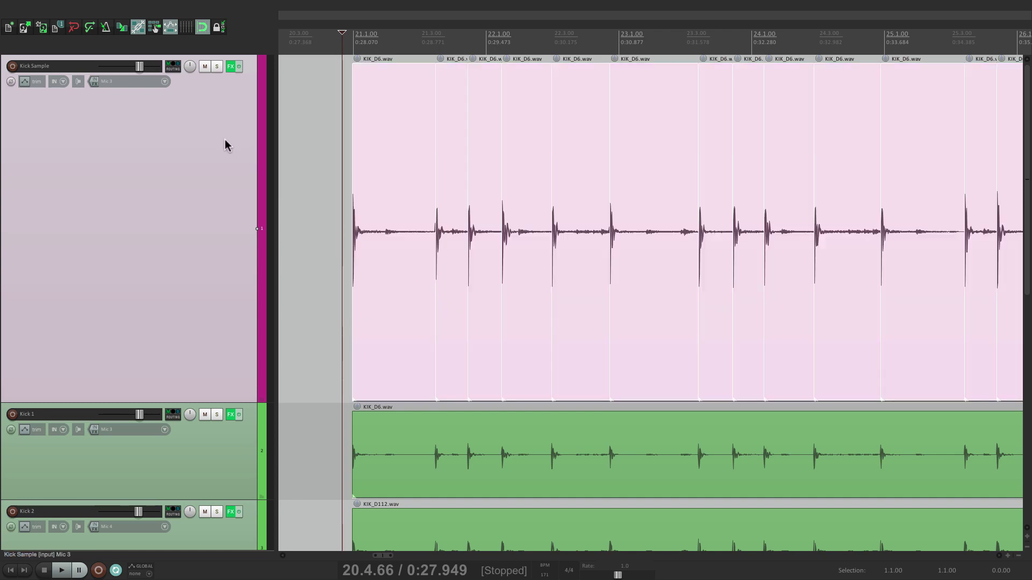
{"action": "left_click", "coordinate": [225, 145]}
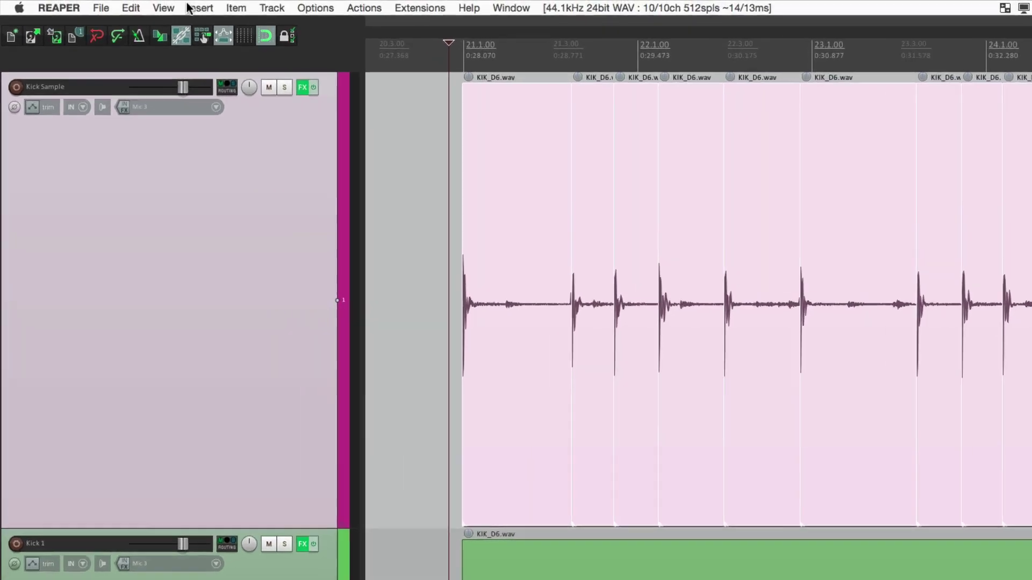
{"action": "left_click", "coordinate": [124, 5]}
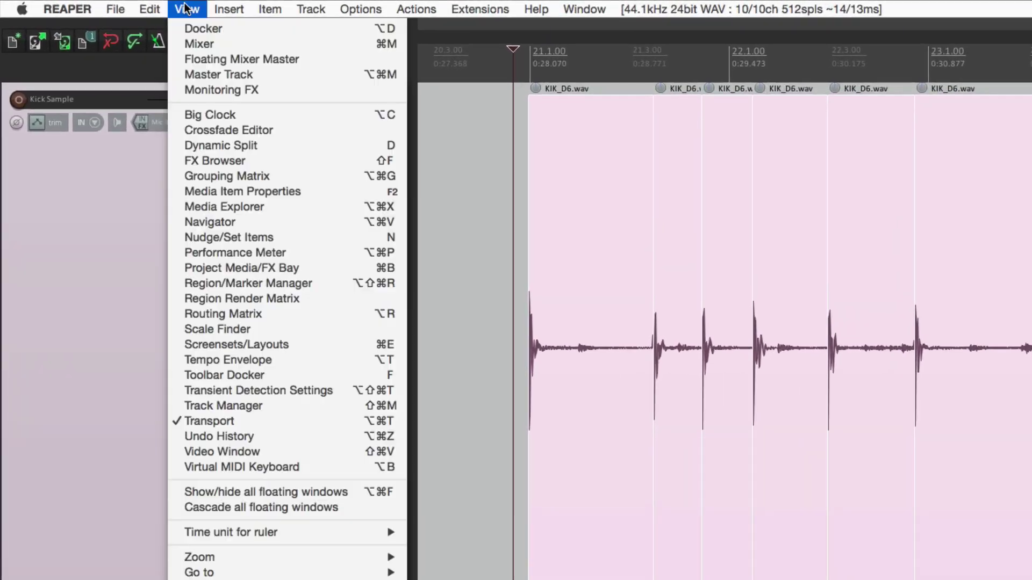
- Open the Kik Samples folder in Media Explorer and audition Ag Kik, EZ Kick, Kick D and Kick P
{"action": "left_click", "coordinate": [177, 209]}
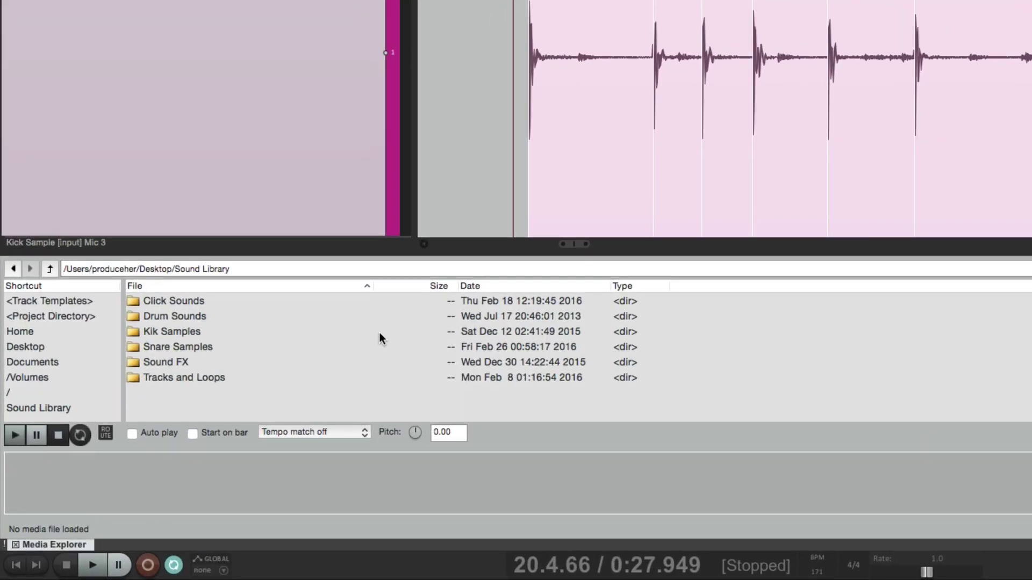
{"action": "double_click", "coordinate": [234, 332]}
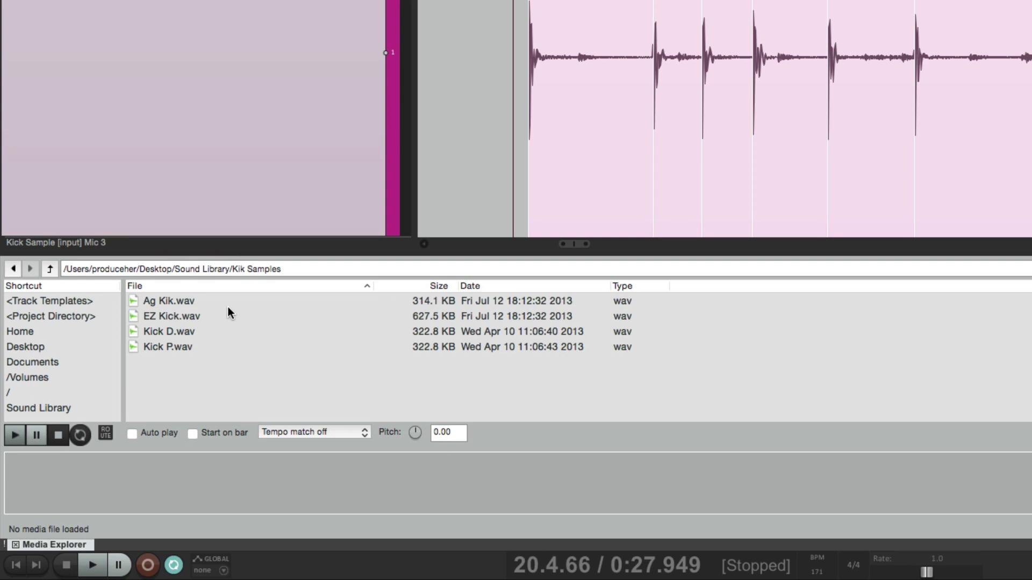
{"action": "left_click", "coordinate": [230, 303]}
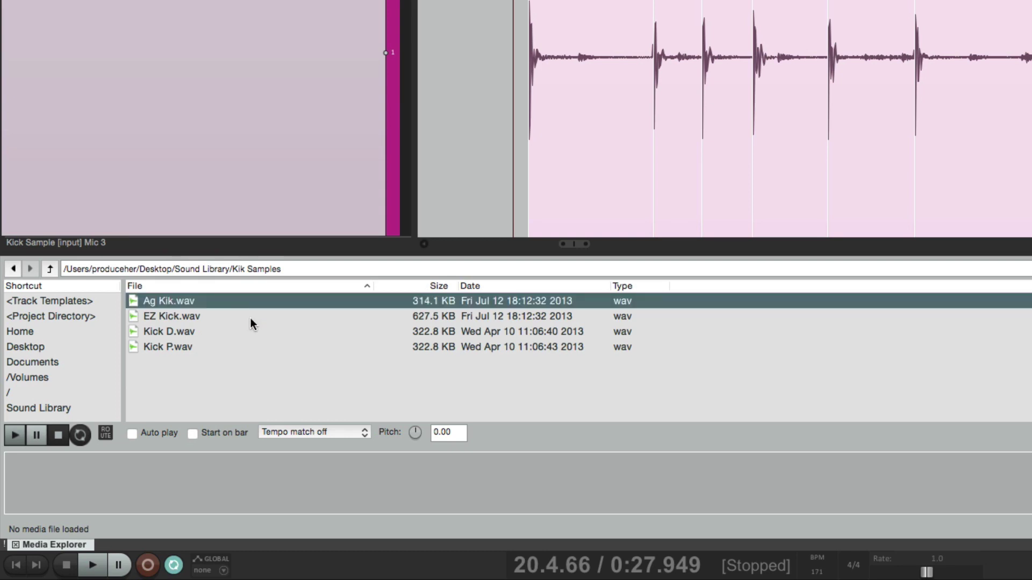
{"action": "left_click", "coordinate": [246, 319]}
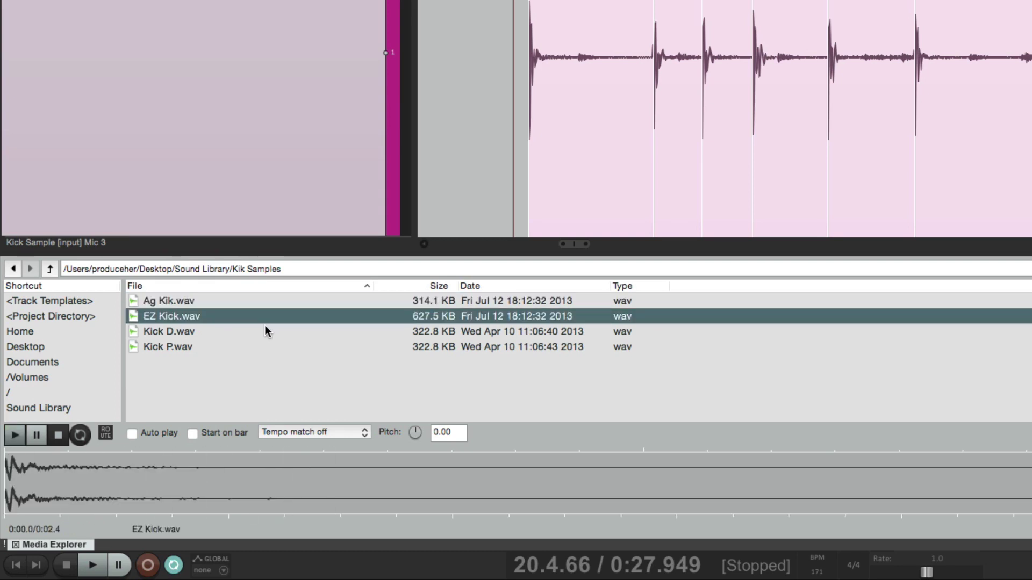
{"action": "left_click", "coordinate": [265, 327]}
{"action": "left_click", "coordinate": [273, 347]}
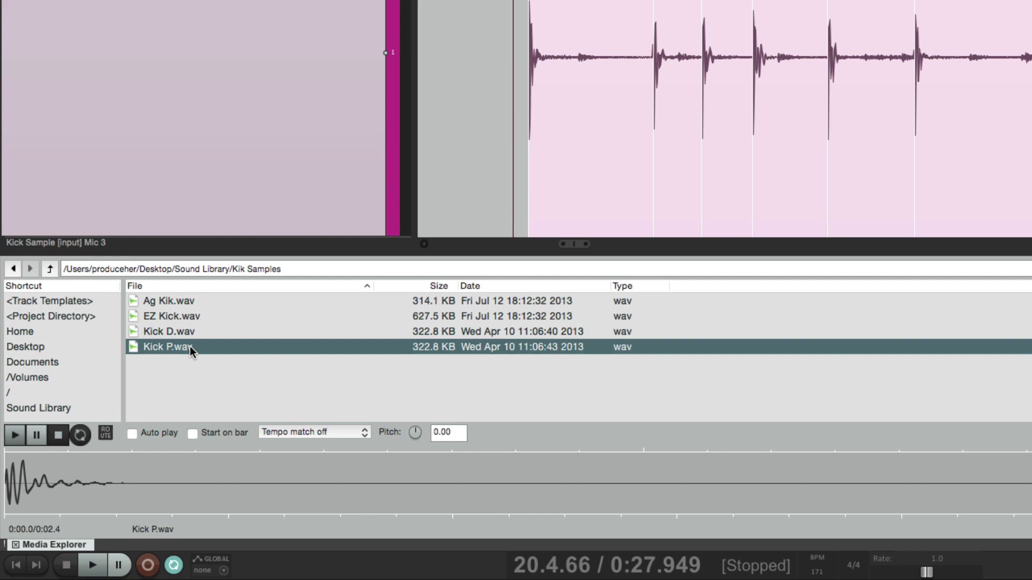
{"action": "right_click", "coordinate": [189, 346]}
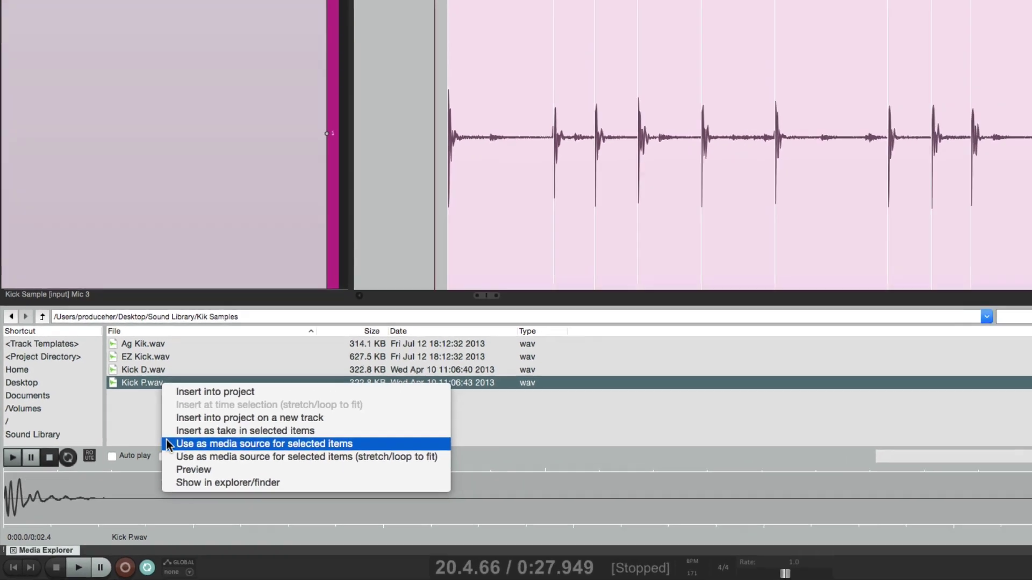
- Make Kick P.wav the source of the selected items, audition the track soloed, then close Media Explorer
{"action": "left_click", "coordinate": [199, 419]}
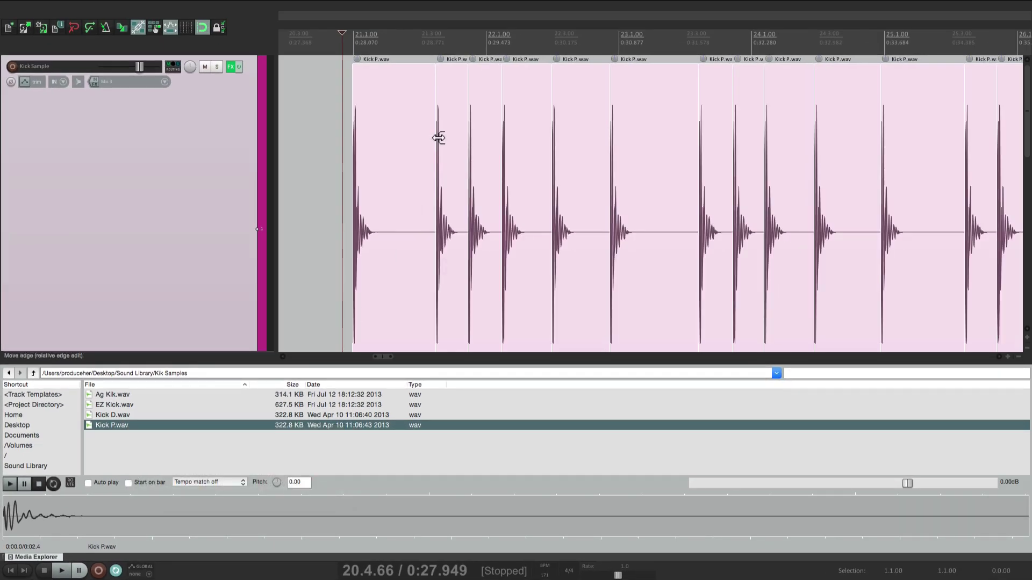
{"action": "double_click", "coordinate": [348, 134]}
{"action": "left_click", "coordinate": [218, 67]}
{"action": "key", "text": "space"}
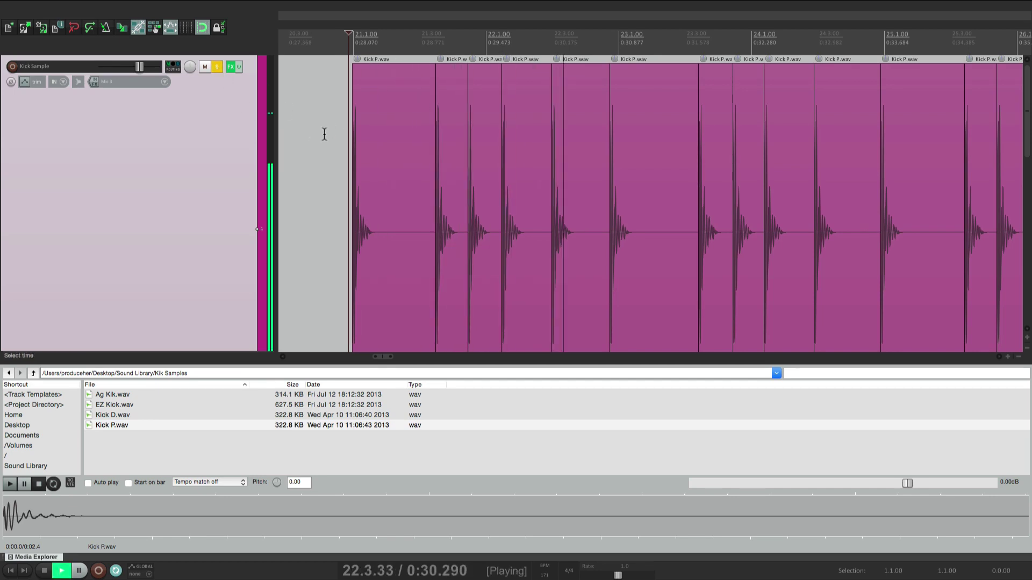
{"action": "key", "text": "space"}
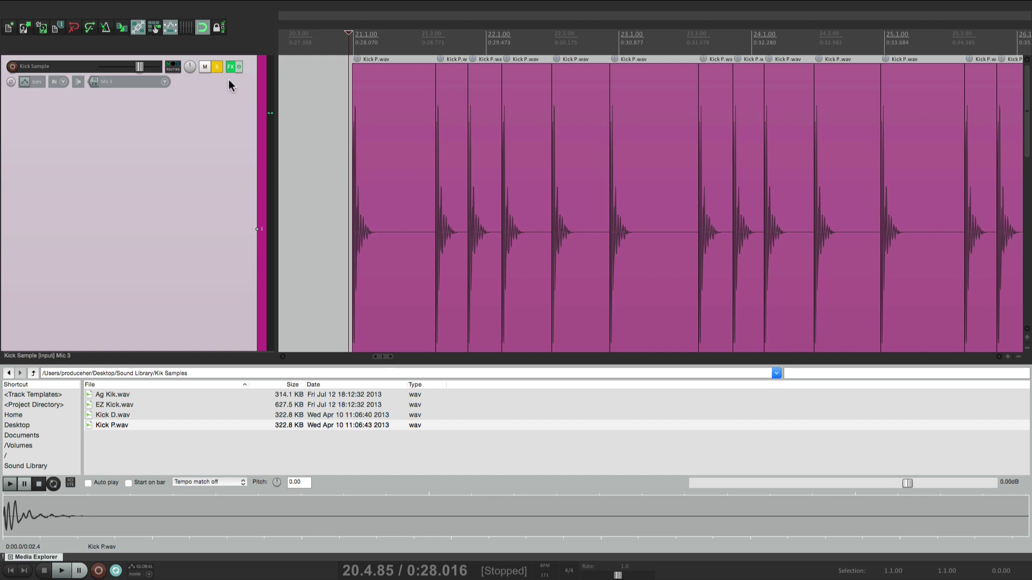
{"action": "key", "text": "F6"}
{"action": "key", "text": "ctrl+alt+x"}
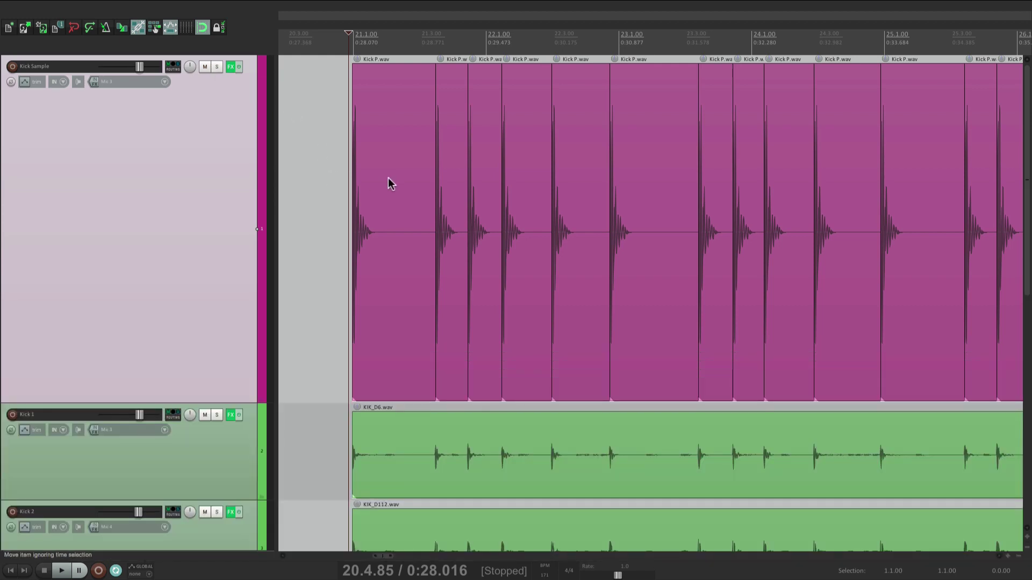
- Lengthen the first Kick P.wav item over later hits to test looping, then undo it
{"action": "scroll", "coordinate": [324, 180], "scroll_direction": "up", "scroll_amount": 3}
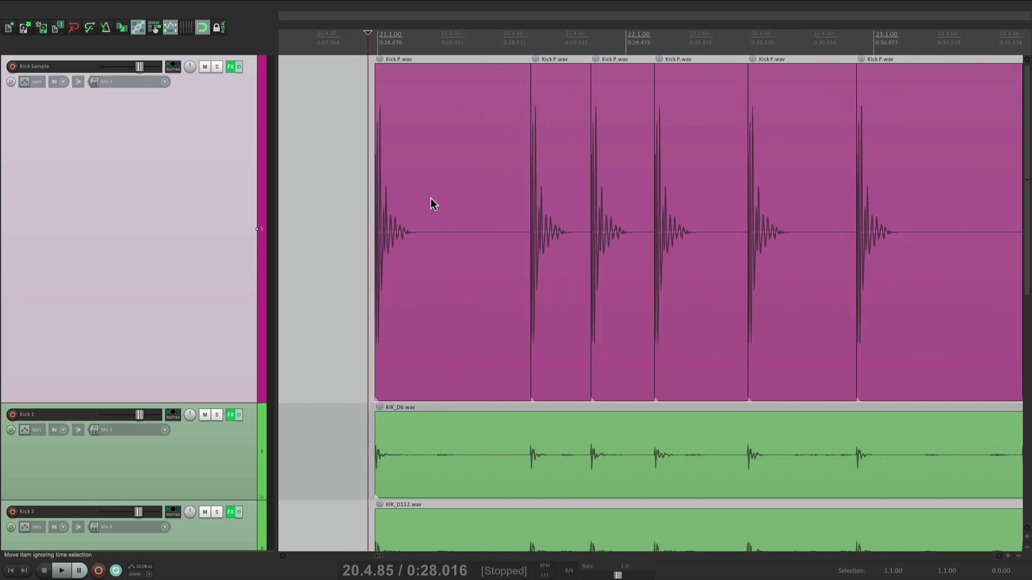
{"action": "left_click_drag", "start_coordinate": [530, 191], "coordinate": [914, 189]}
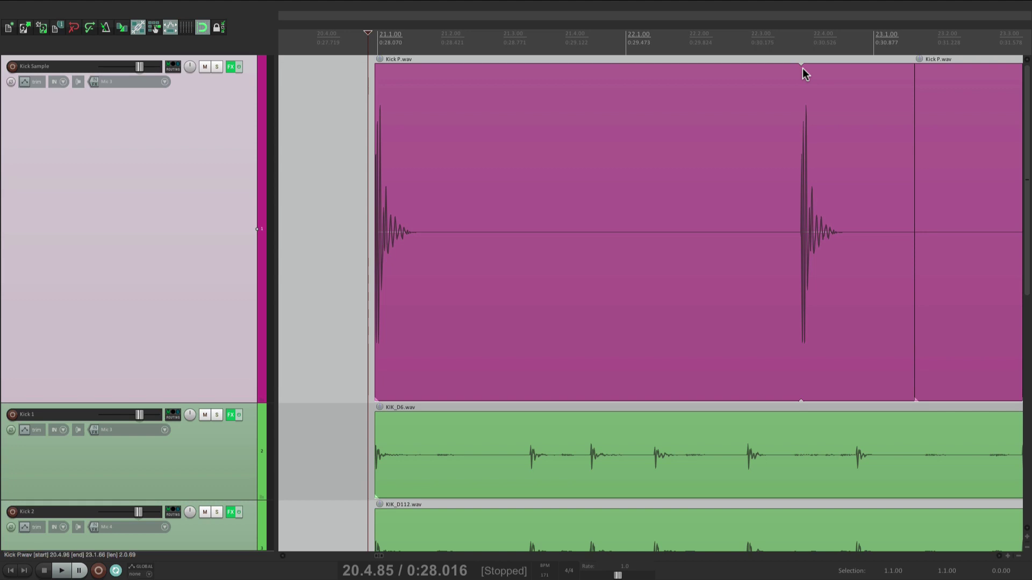
{"action": "key", "text": "ctrl+v"}
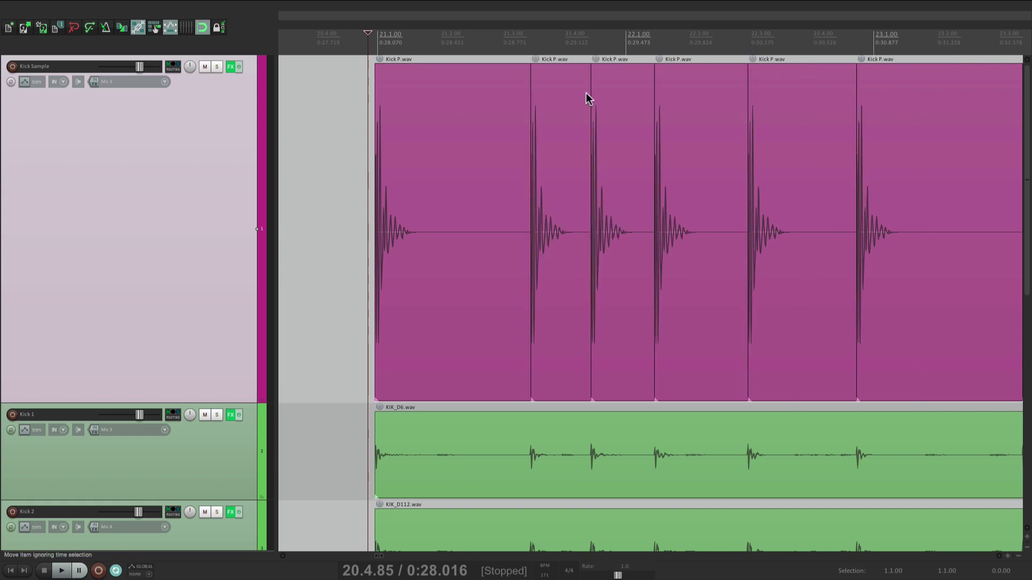
{"action": "left_click", "coordinate": [220, 156]}
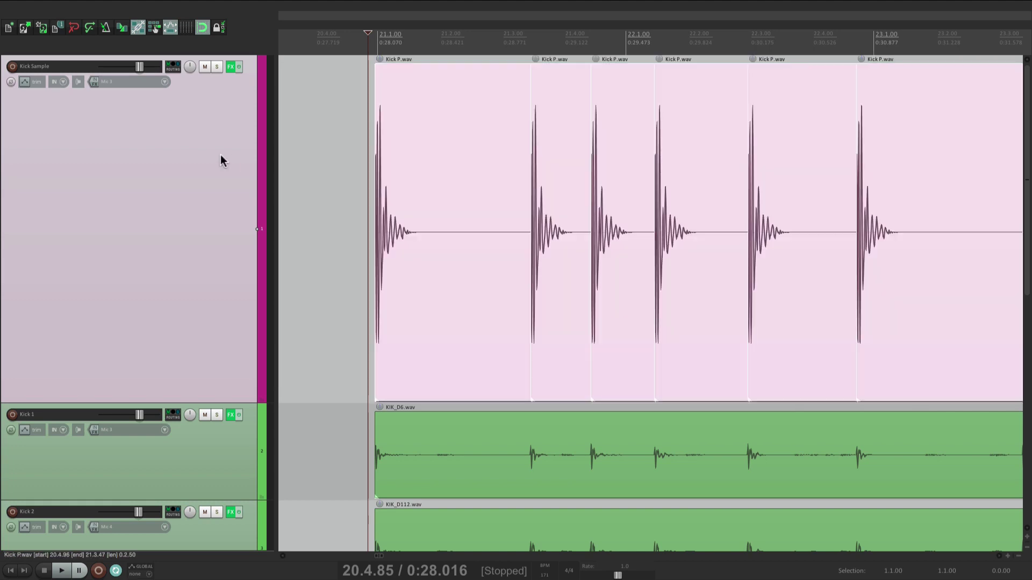
- Uncheck Loop item source in Item settings, re-test by lengthening the item, then undo
{"action": "right_click", "coordinate": [409, 100]}
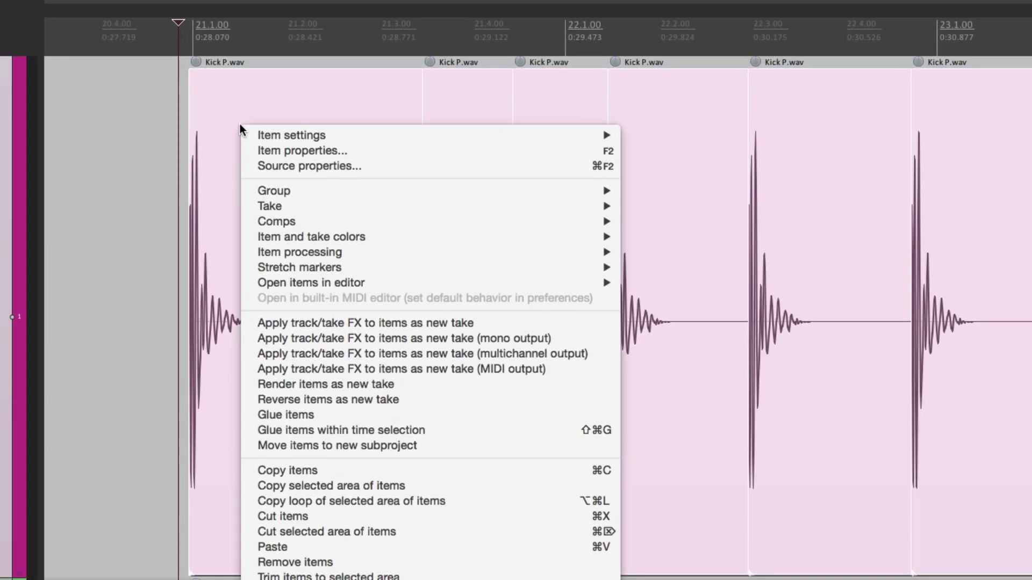
{"action": "mouse_move", "coordinate": [254, 134]}
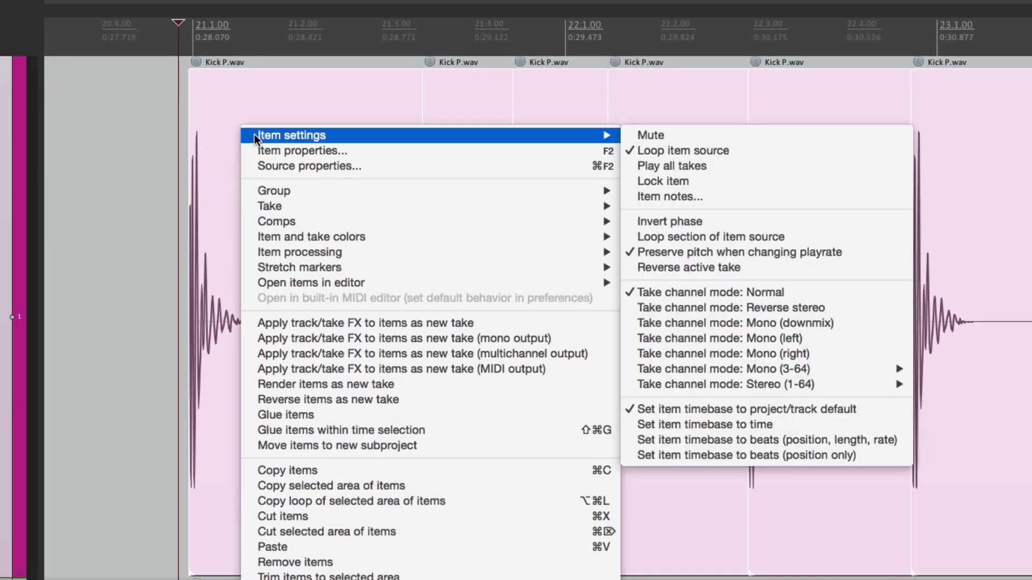
{"action": "left_click", "coordinate": [705, 150]}
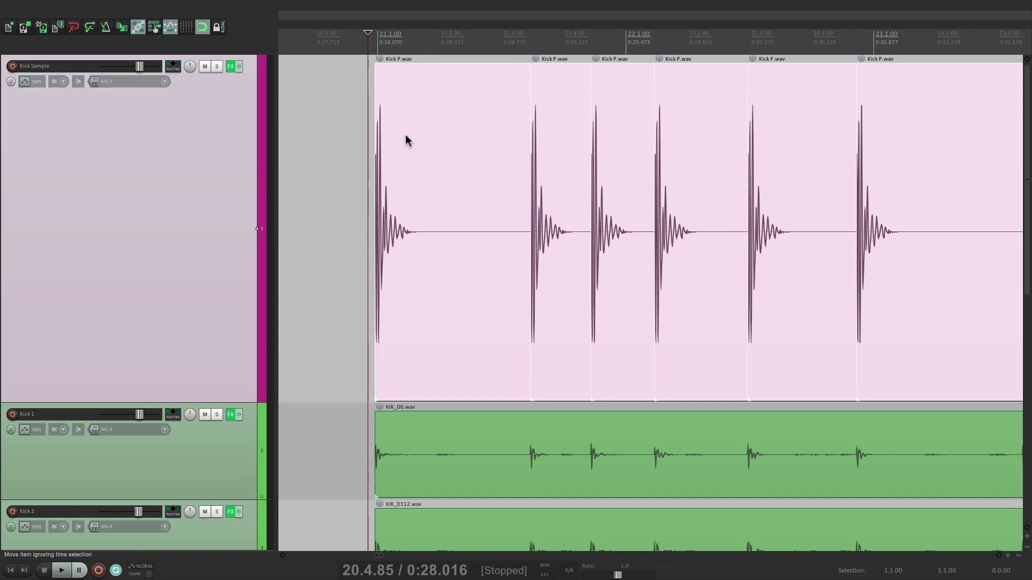
{"action": "left_click", "coordinate": [343, 172]}
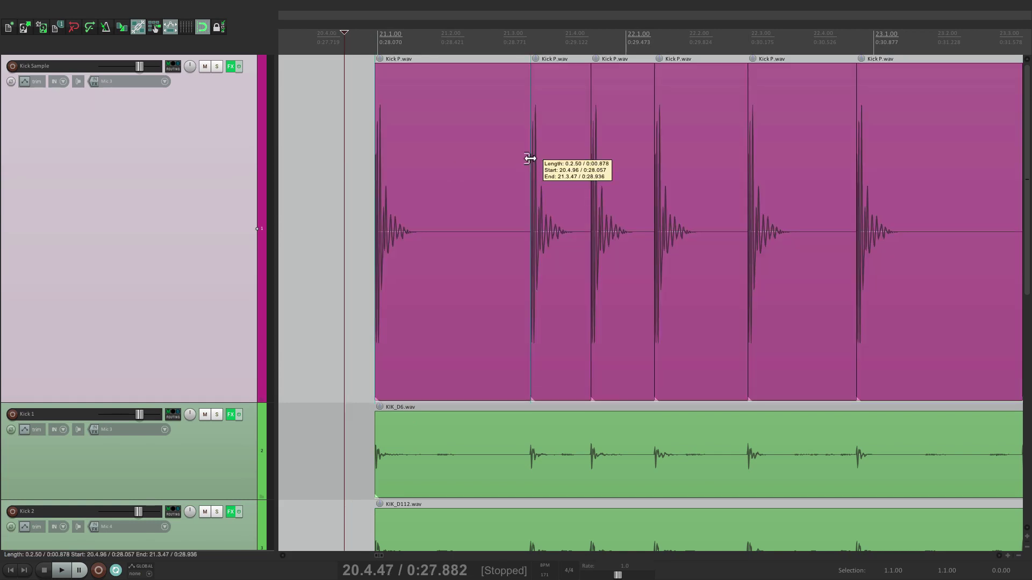
{"action": "left_click_drag", "start_coordinate": [530, 159], "coordinate": [934, 143]}
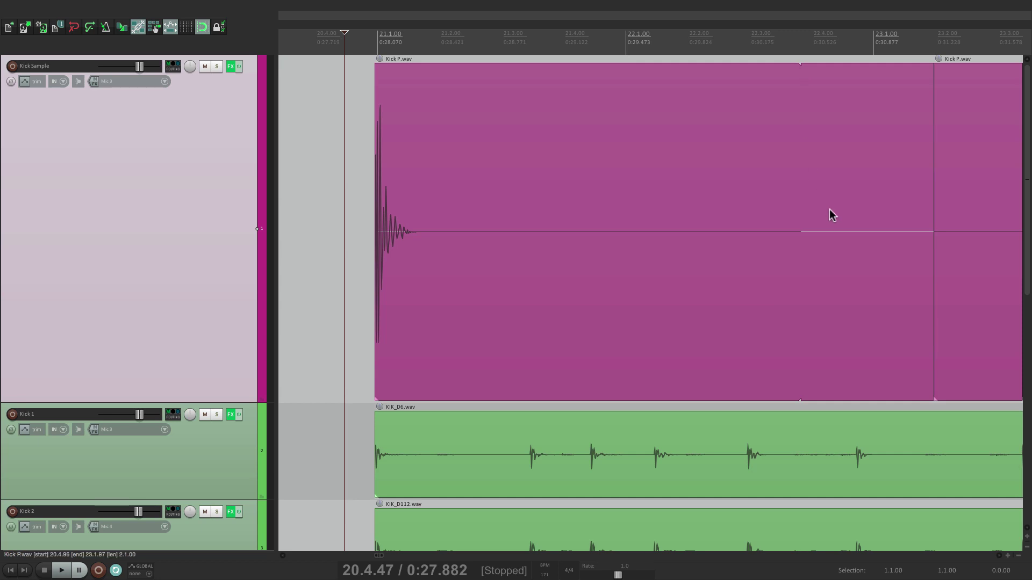
{"action": "key", "text": "ctrl+z"}
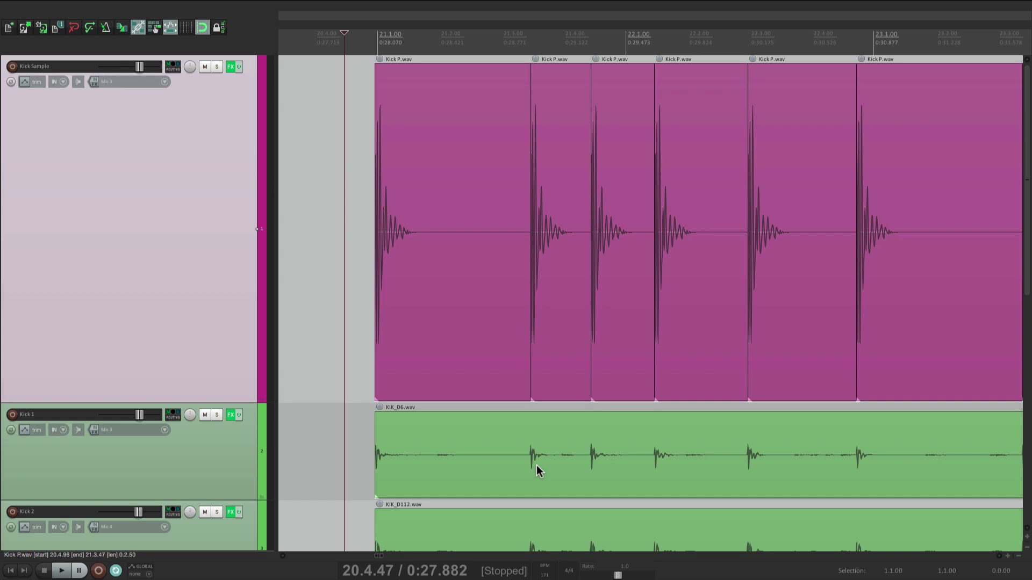
- Toggle Invert phase in the first Kick P.wav item's properties and close the dialog
{"action": "scroll", "coordinate": [363, 212], "scroll_direction": "up", "scroll_amount": 8}
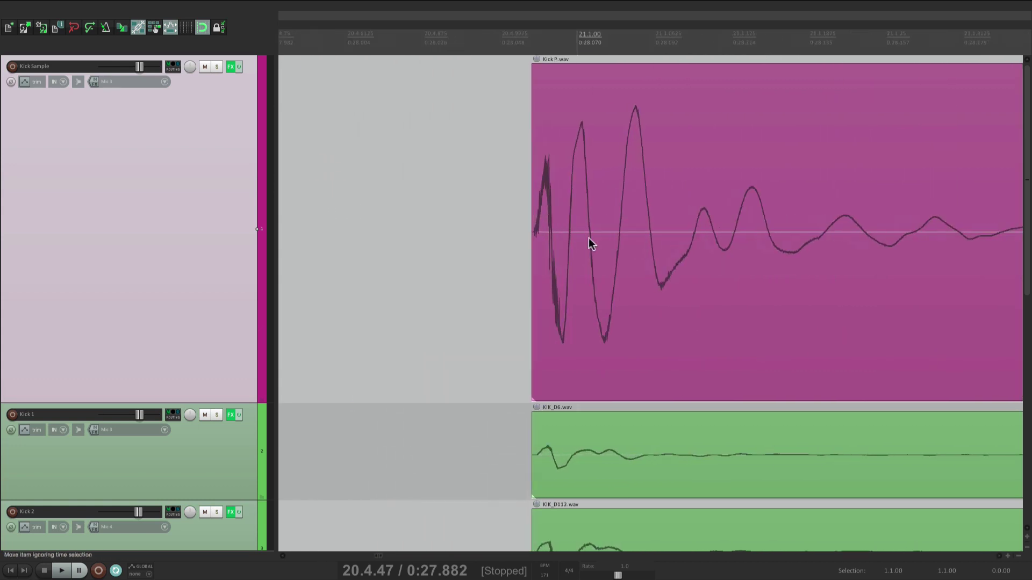
{"action": "scroll", "coordinate": [480, 281], "scroll_direction": "up", "scroll_amount": 4}
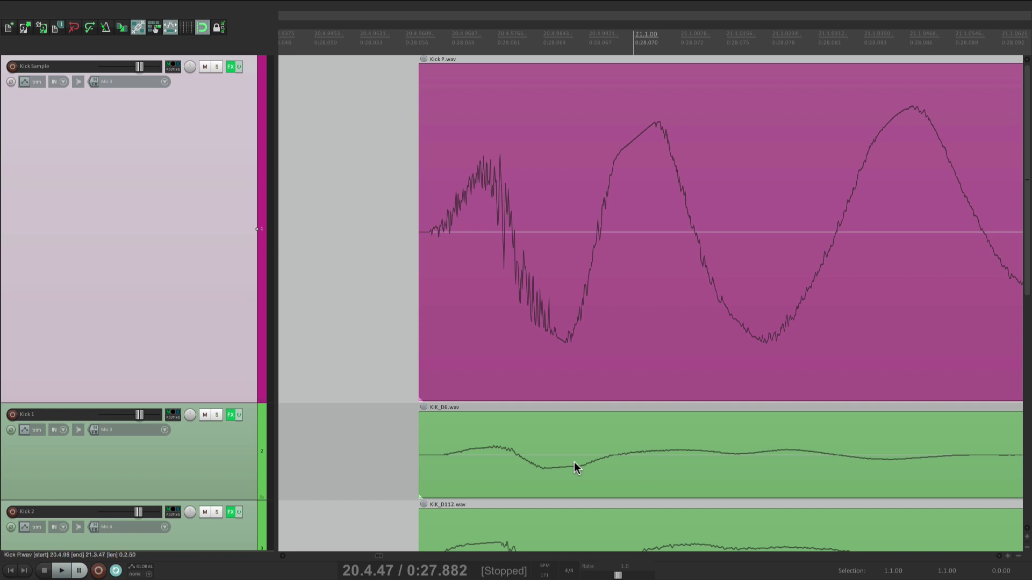
{"action": "double_click", "coordinate": [534, 162]}
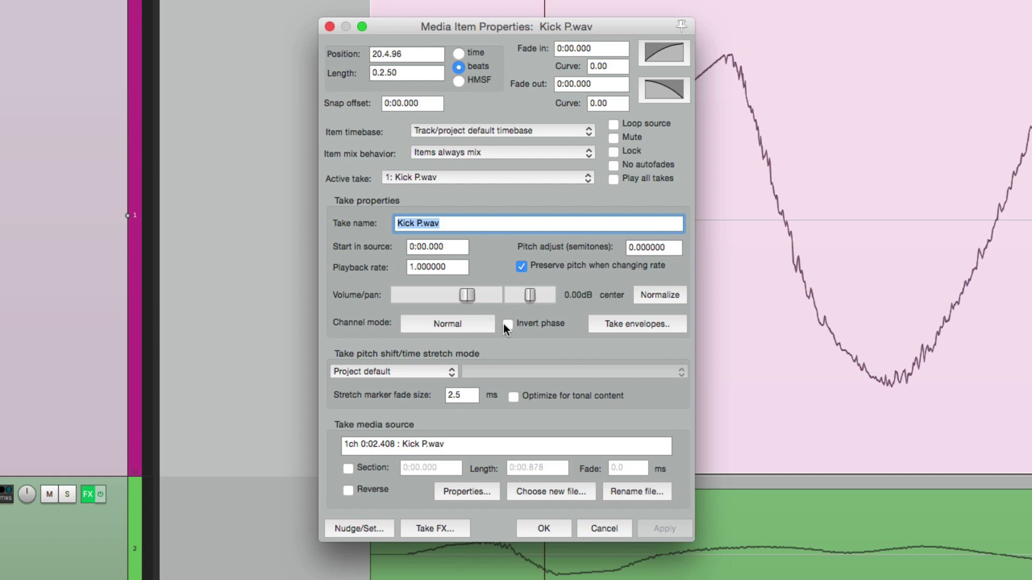
{"action": "left_click", "coordinate": [507, 325]}
{"action": "left_click", "coordinate": [544, 528]}
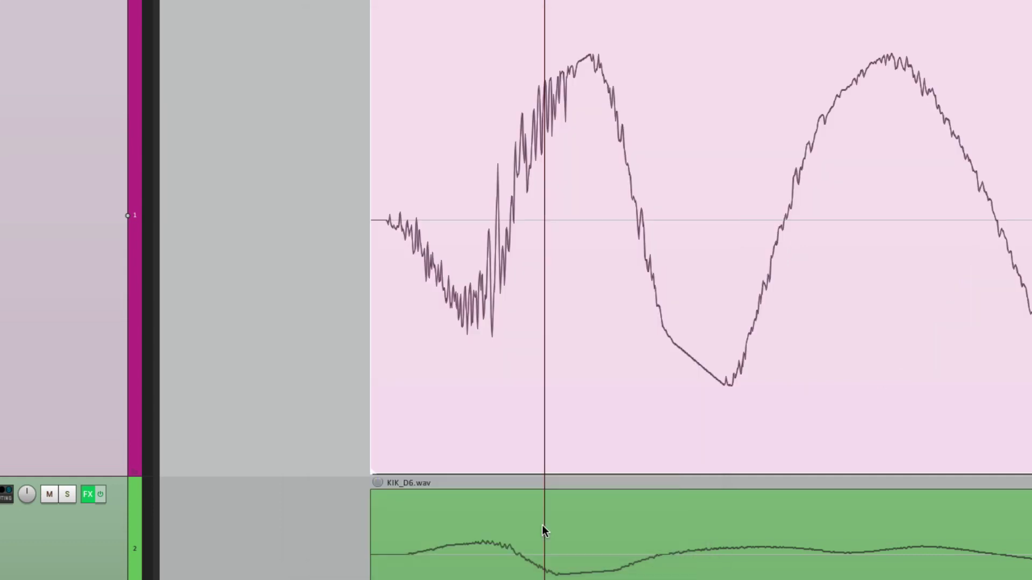
{"action": "left_click", "coordinate": [370, 283]}
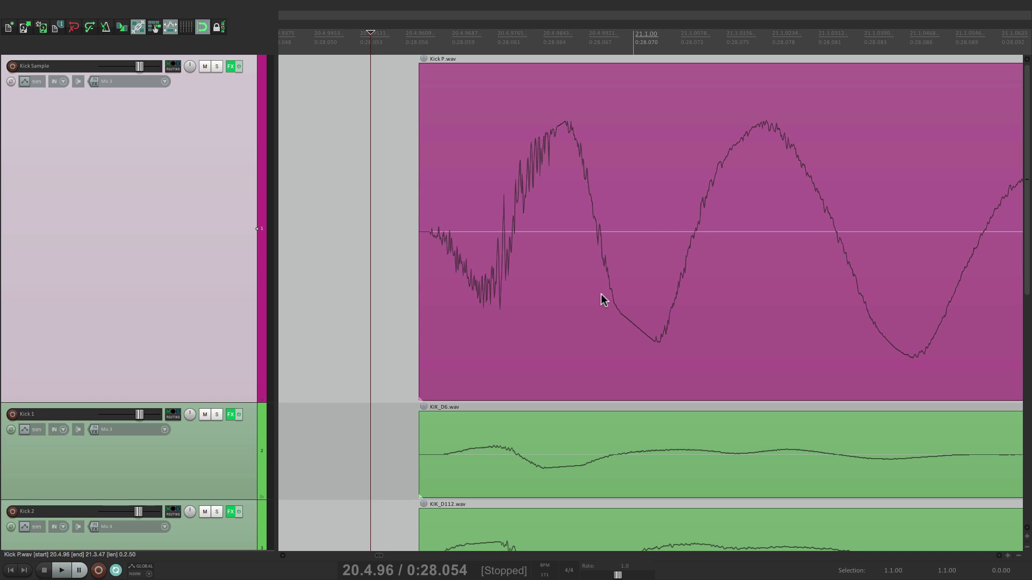
- Untick Invert phase on the Kick P.wav take so its polarity matches Kick 1
{"action": "double_click", "coordinate": [533, 192]}
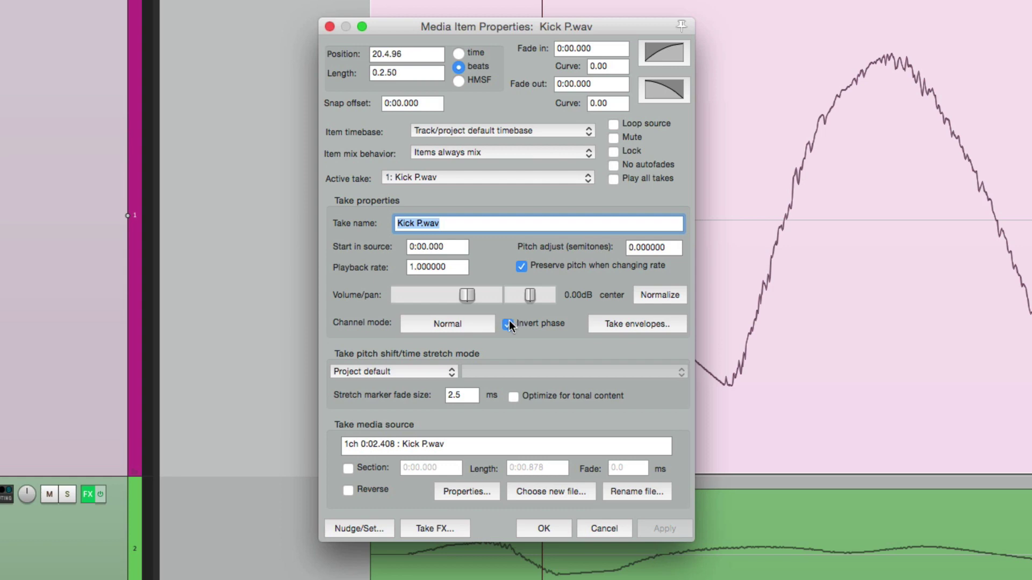
{"action": "left_click", "coordinate": [508, 324]}
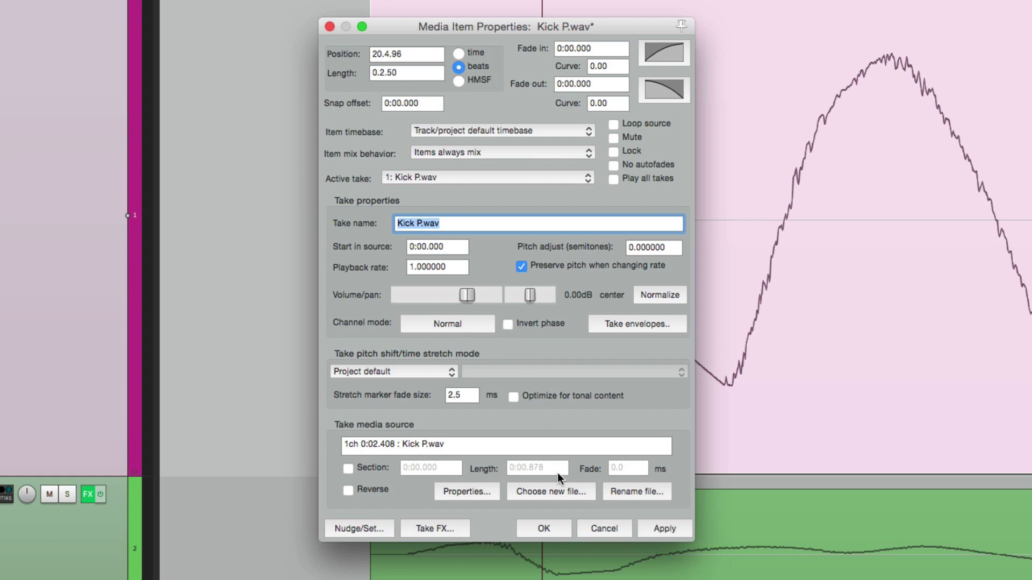
{"action": "left_click", "coordinate": [552, 523]}
{"action": "left_click", "coordinate": [484, 282]}
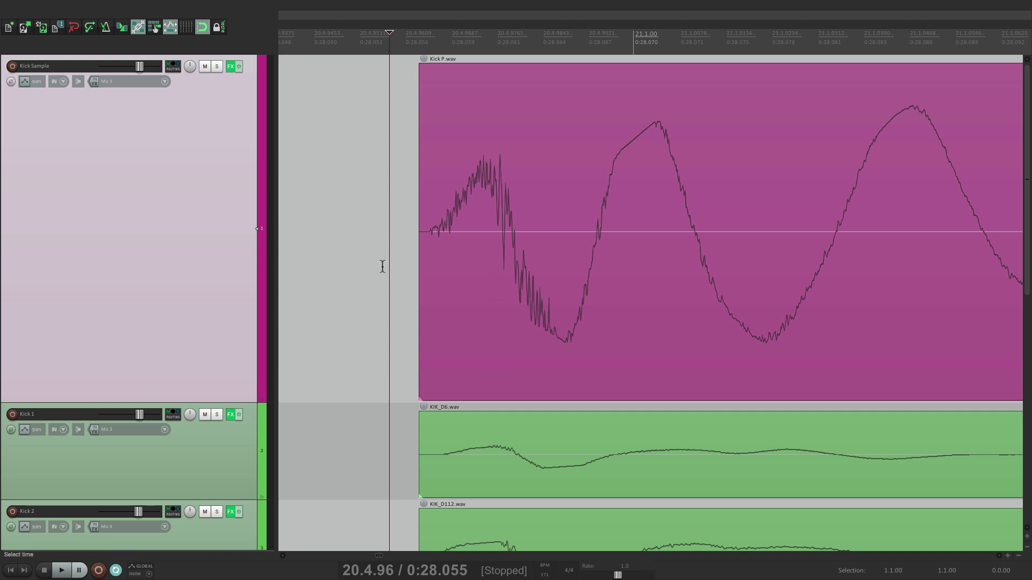
- Nudge the first Kick P.wav item so it starts with the Kick 1 transient
{"action": "scroll", "coordinate": [382, 265], "scroll_direction": "up", "scroll_amount": 2}
{"action": "scroll", "coordinate": [382, 266], "scroll_direction": "up", "scroll_amount": 2, "text": "ctrl"}
{"action": "scroll", "coordinate": [382, 266], "scroll_direction": "down", "scroll_amount": 2, "text": "ctrl"}
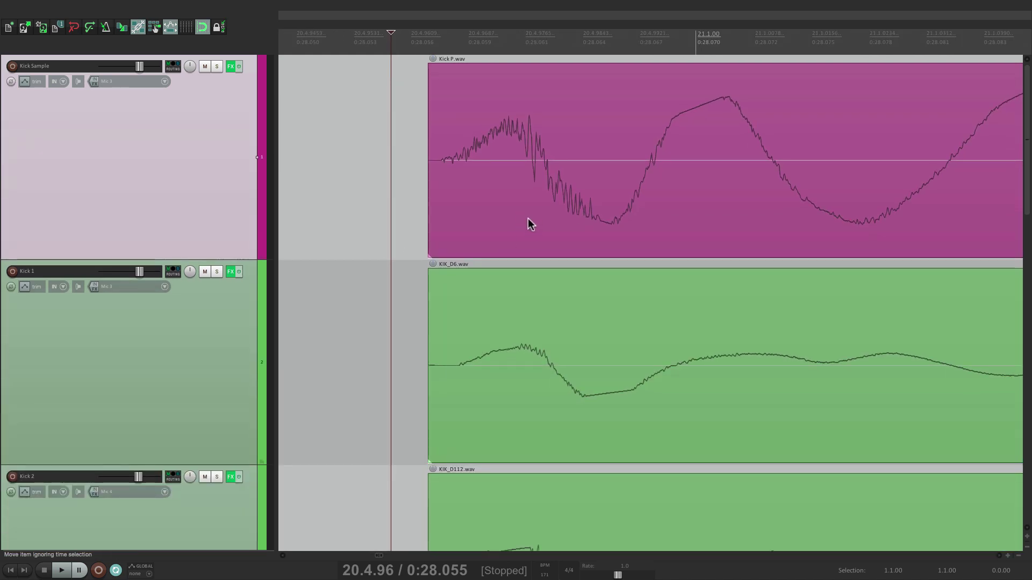
{"action": "left_click", "coordinate": [207, 171]}
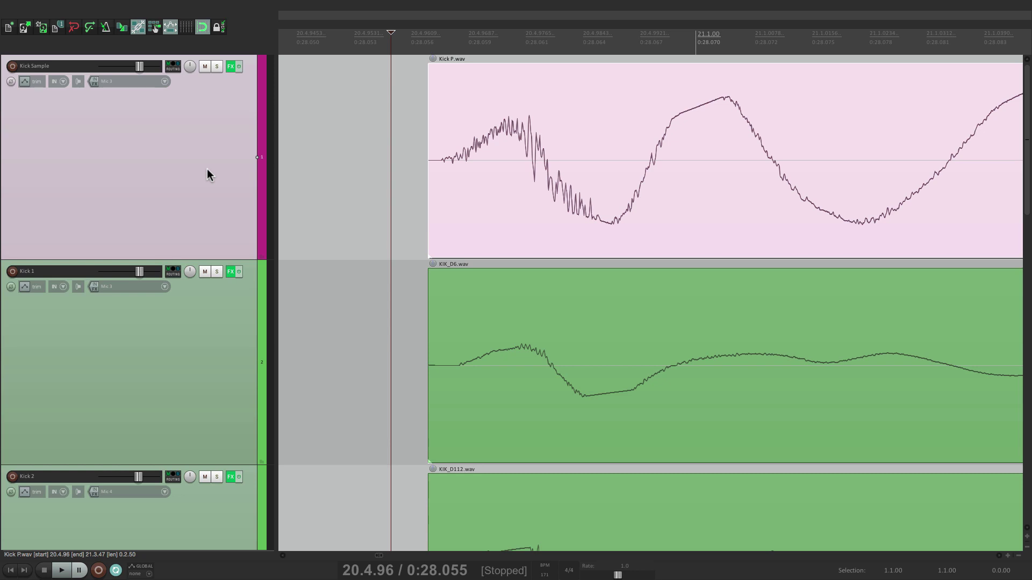
{"action": "mouse_move", "coordinate": [523, 177]}
{"action": "left_mouse_down"}
{"action": "mouse_move", "coordinate": [549, 178]}
{"action": "mouse_move", "coordinate": [508, 178]}
{"action": "mouse_move", "coordinate": [536, 180]}
{"action": "left_mouse_up"}
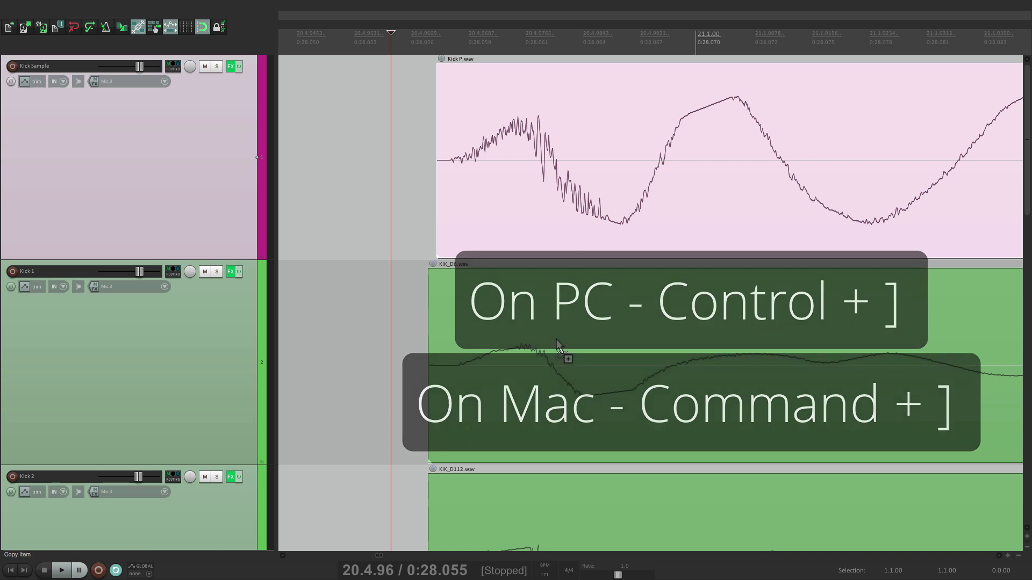
{"action": "key", "text": "ctrl+]"}
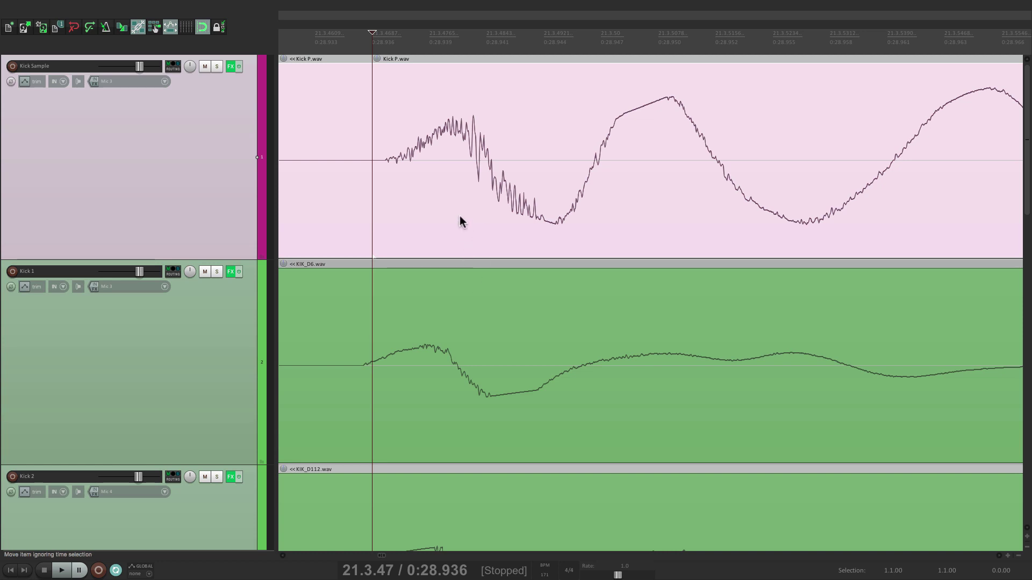
- Move the next Kick P.wav hit earlier to match Kick 1, then step through the following hits
{"action": "left_click", "coordinate": [325, 125], "text": "ctrl"}
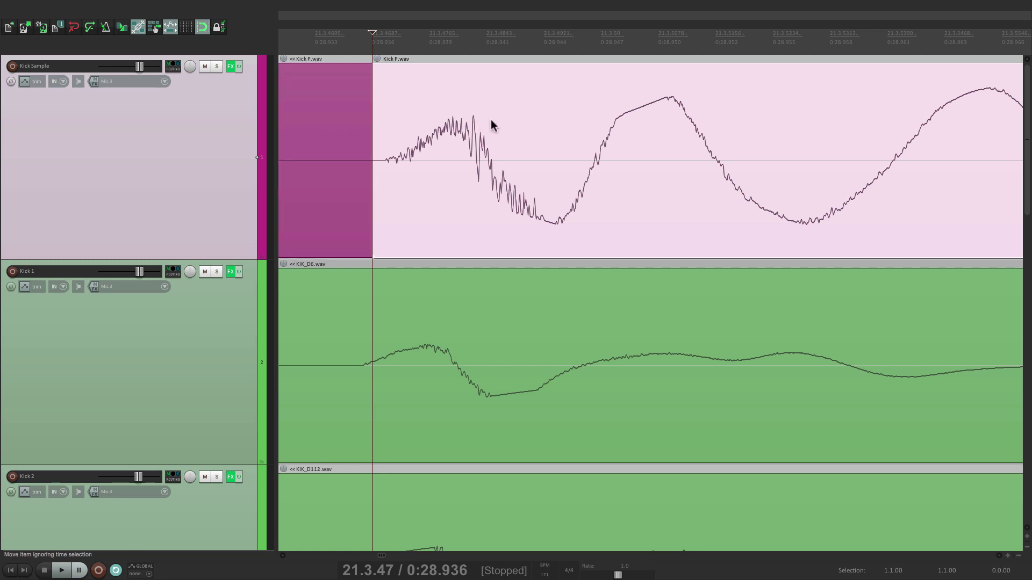
{"action": "left_click_drag", "start_coordinate": [489, 125], "coordinate": [467, 128]}
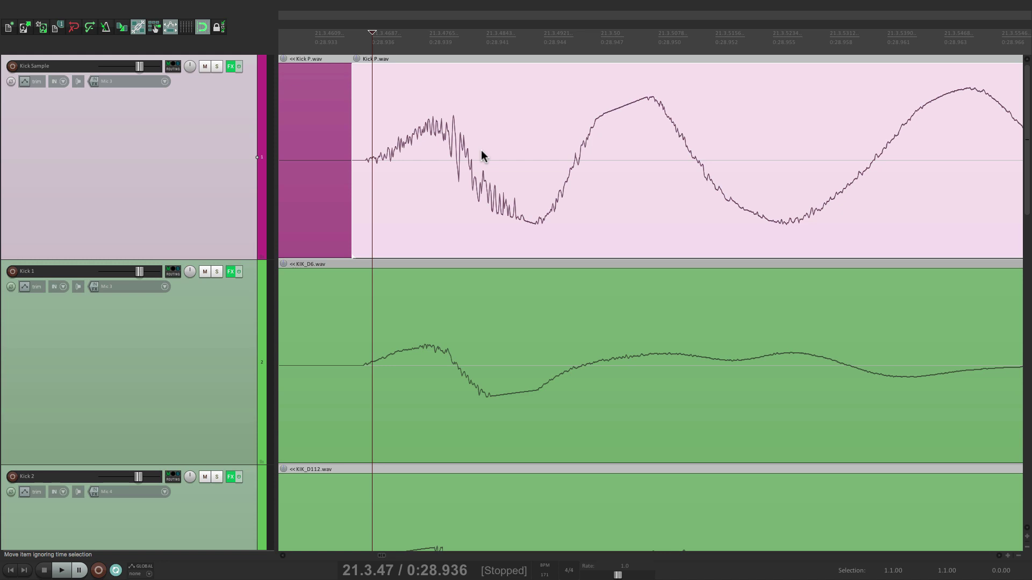
{"action": "key", "text": "ctrl+Right"}
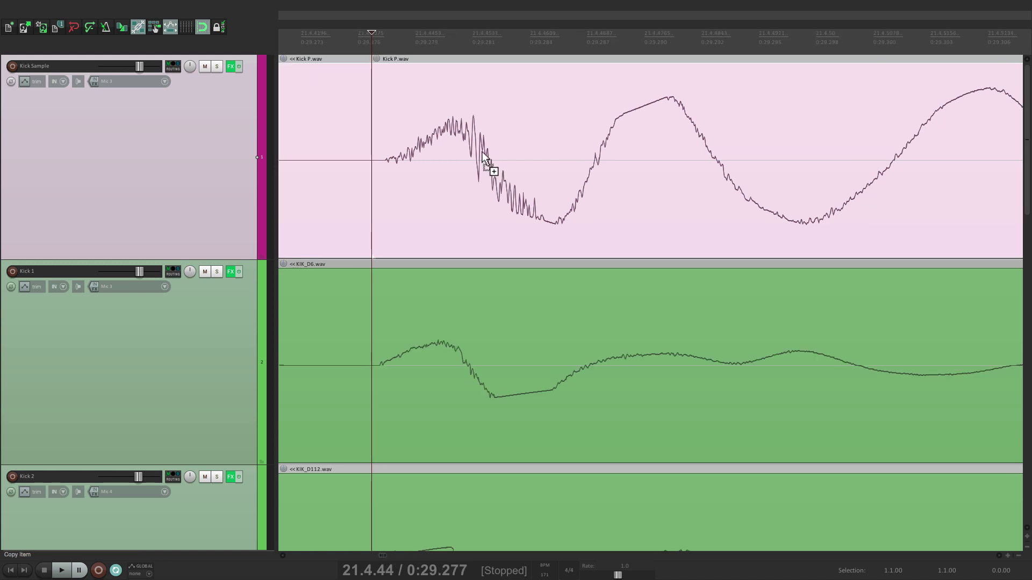
{"action": "key", "text": "ctrl+Right"}
{"action": "key", "text": "ctrl+Right"}
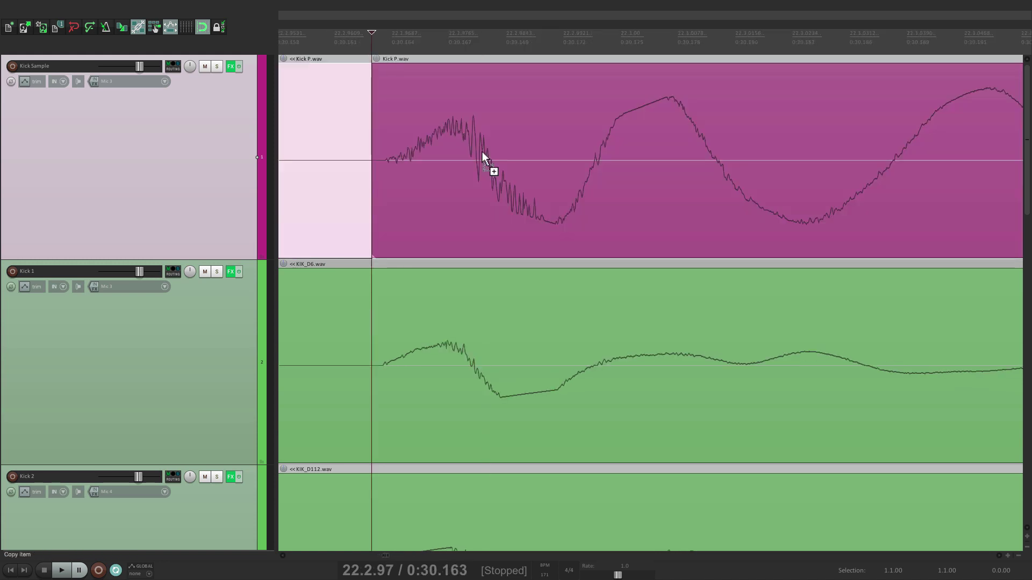
{"action": "left_click", "coordinate": [482, 156], "text": "ctrl"}
{"action": "key", "text": "ctrl+alt+Right"}
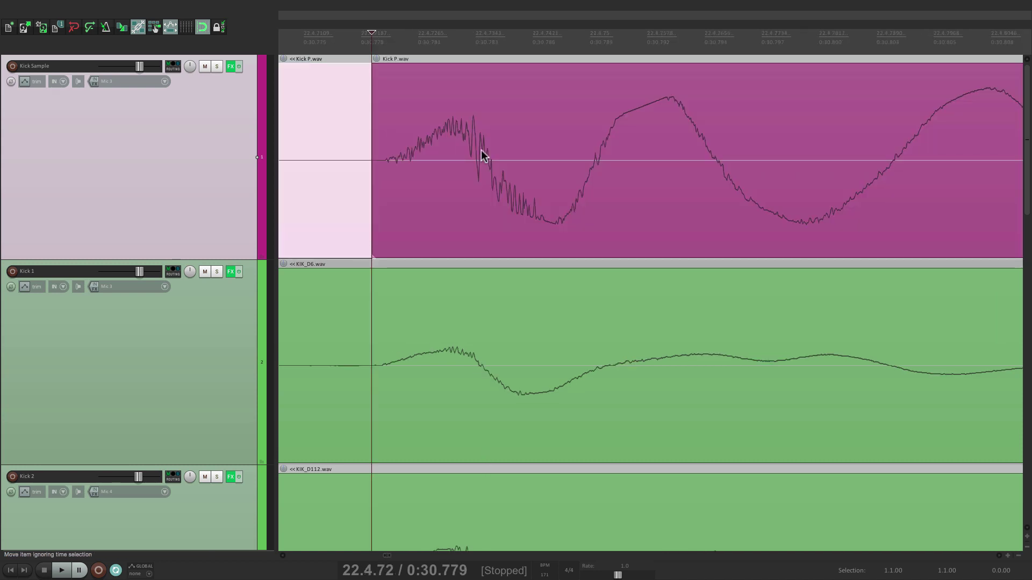
{"action": "key", "text": "ctrl+alt+Left"}
{"action": "key", "text": "ctrl+alt+Right"}
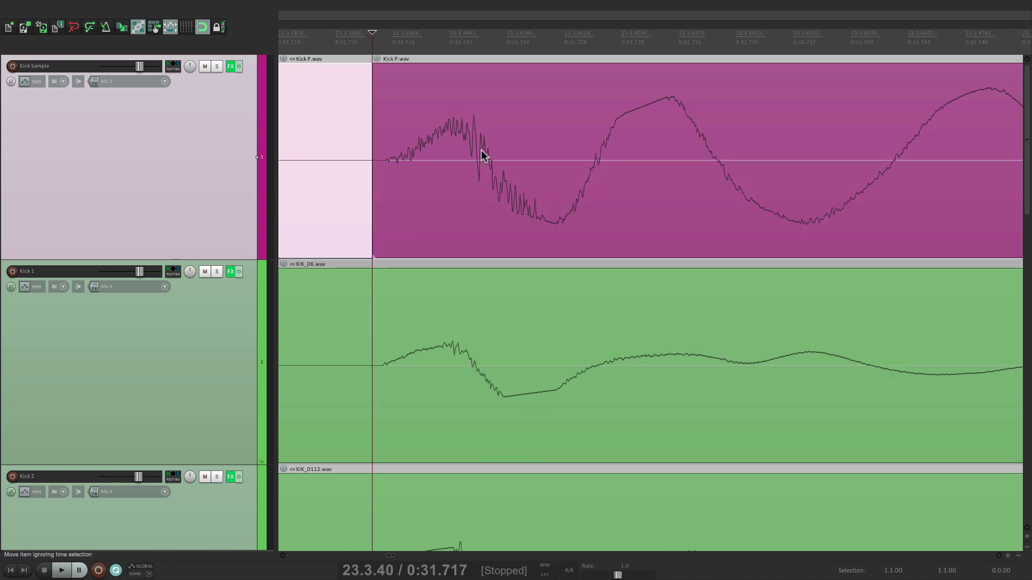
{"action": "left_click", "coordinate": [482, 156]}
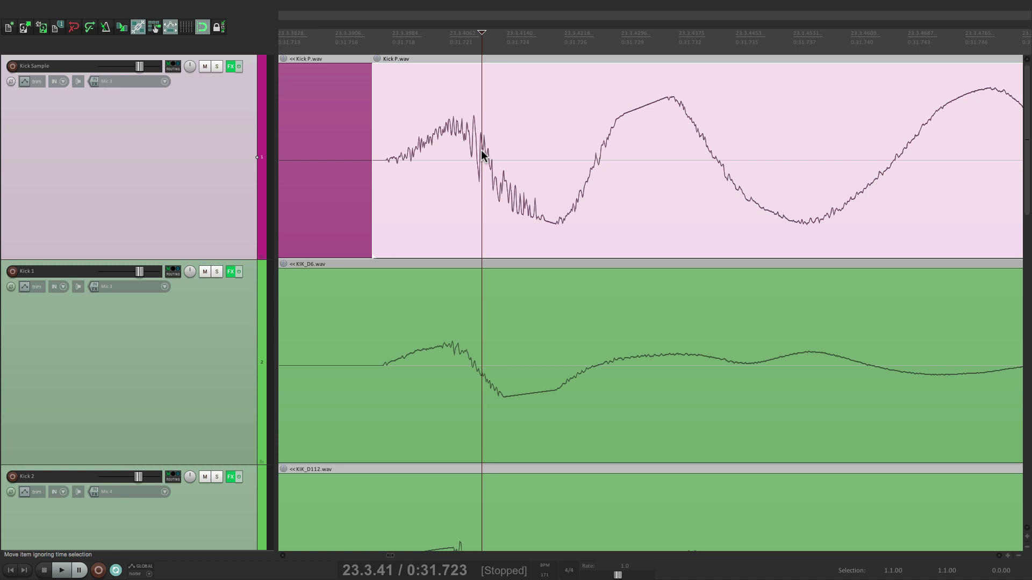
{"action": "scroll", "coordinate": [484, 150], "scroll_direction": "down", "scroll_amount": 10}
{"action": "scroll", "coordinate": [483, 168], "scroll_direction": "down", "scroll_amount": 5}
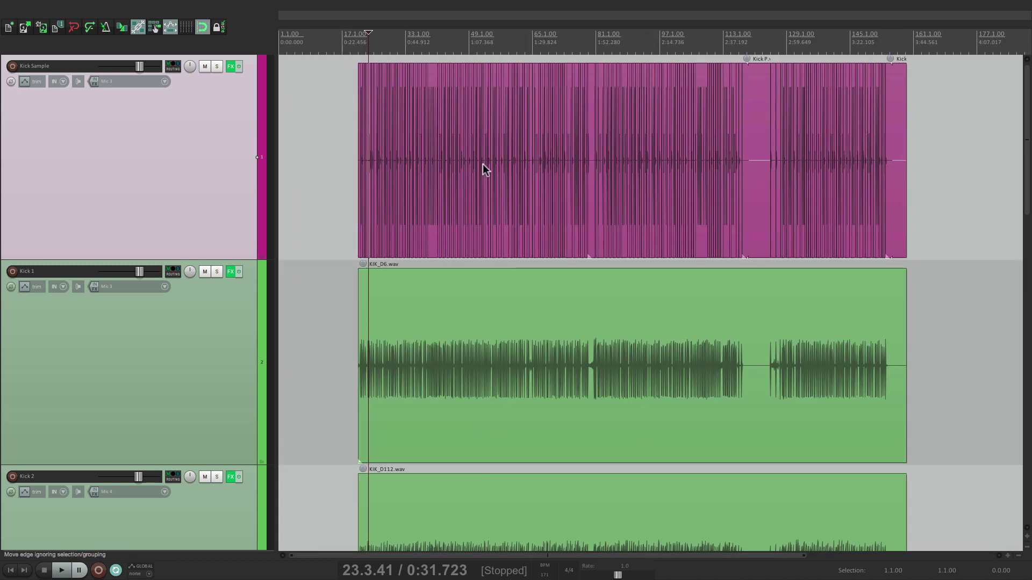
{"action": "scroll", "coordinate": [357, 129], "scroll_direction": "up", "scroll_amount": 4}
{"action": "left_click", "coordinate": [358, 120]}
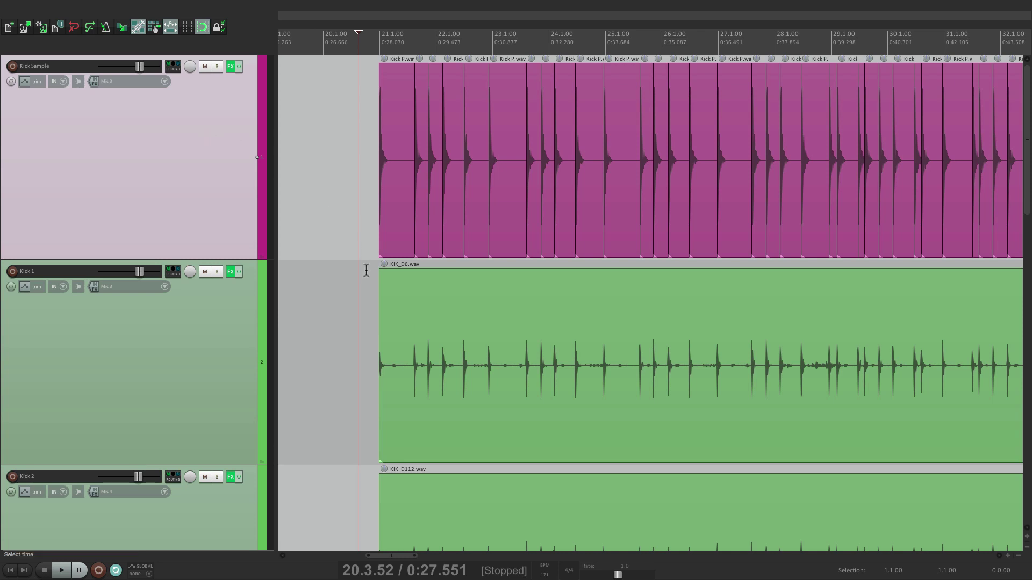
{"action": "key", "text": "space"}
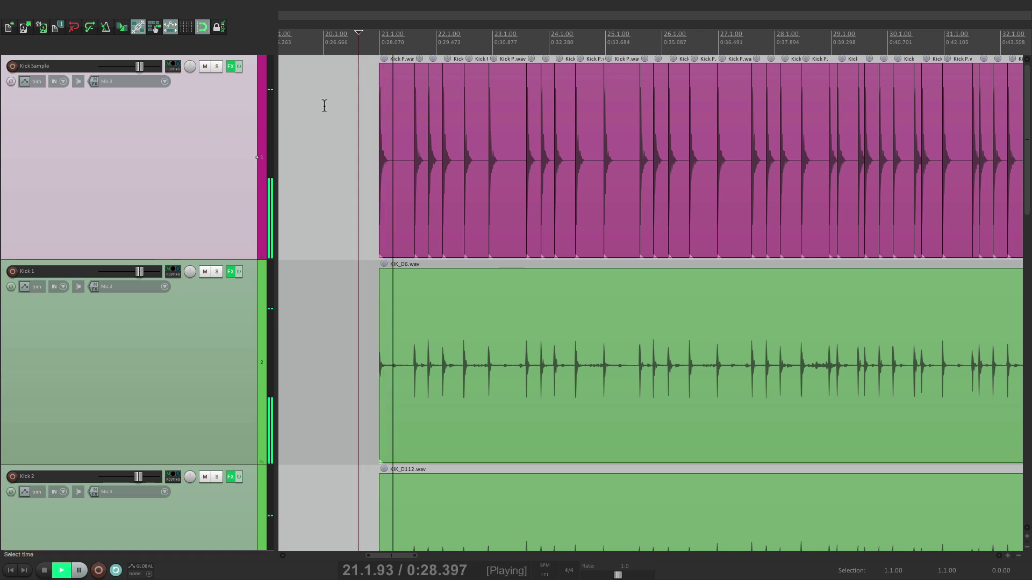
{"action": "scroll", "coordinate": [344, 110], "scroll_direction": "up", "scroll_amount": 3}
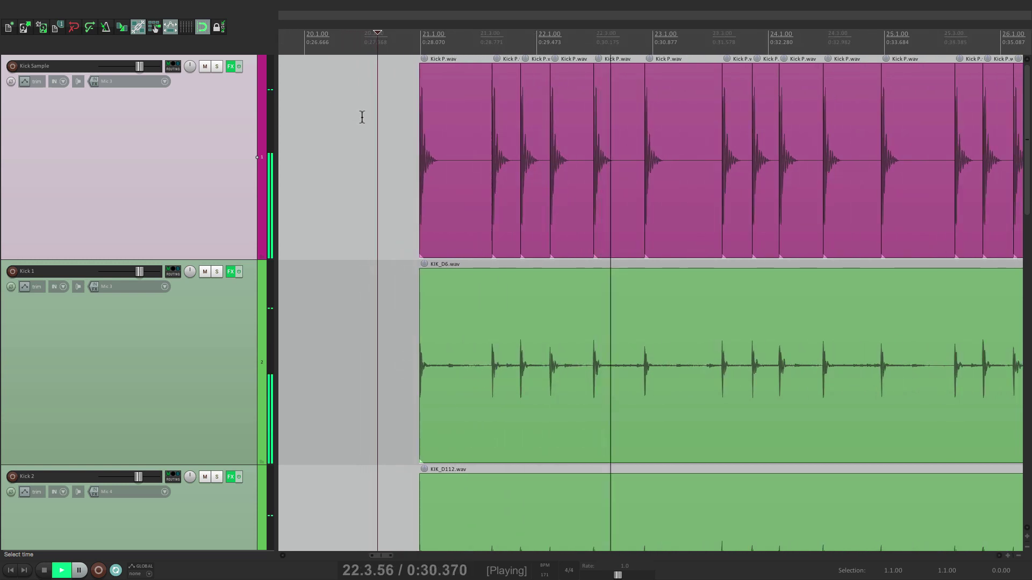
{"action": "scroll", "coordinate": [371, 133], "scroll_direction": "right", "scroll_amount": 2}
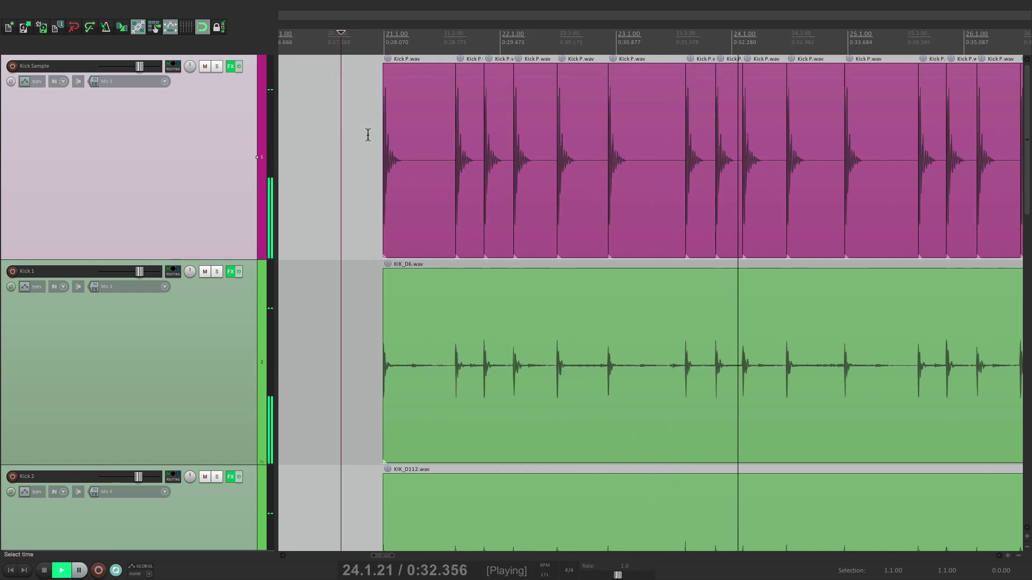
{"action": "key", "text": "space"}
{"action": "left_click", "coordinate": [205, 66]}
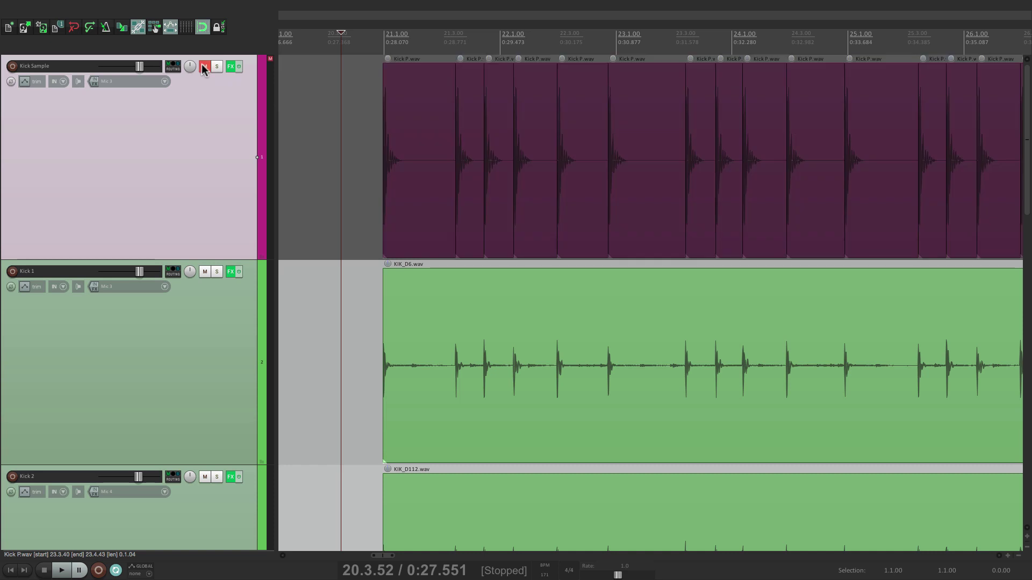
{"action": "key", "text": "space"}
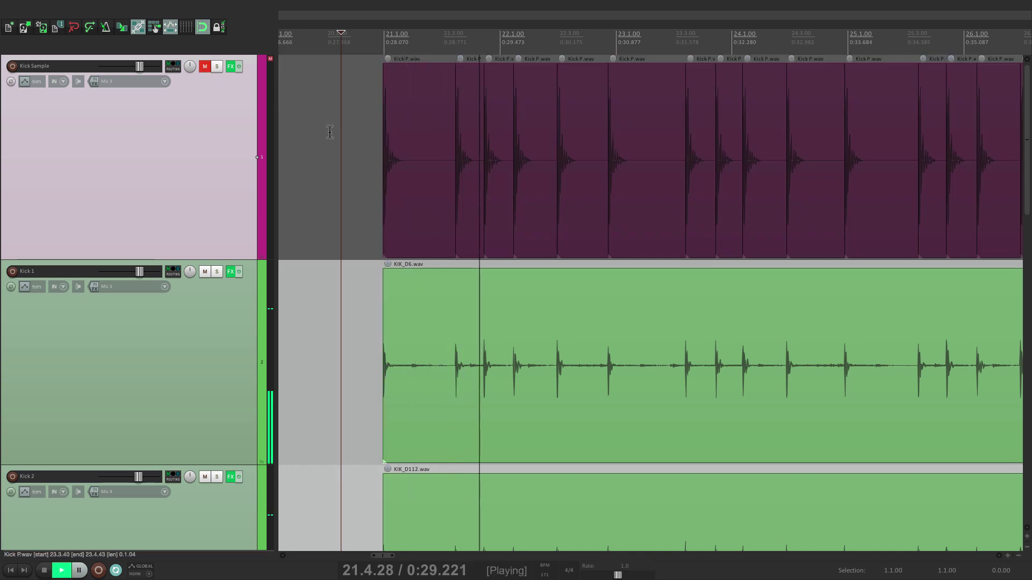
{"action": "key", "text": "space"}
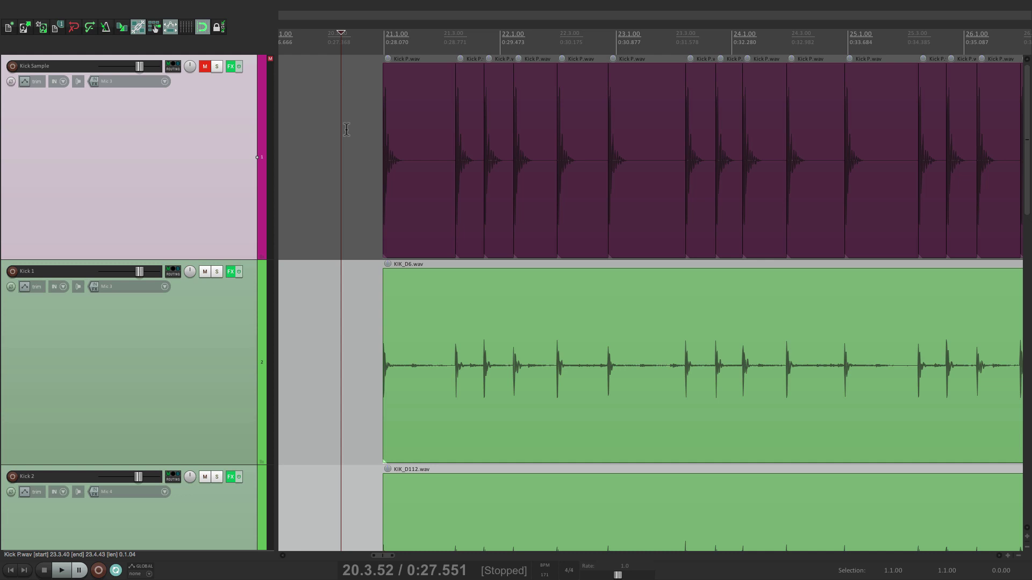
{"action": "left_click", "coordinate": [204, 66]}
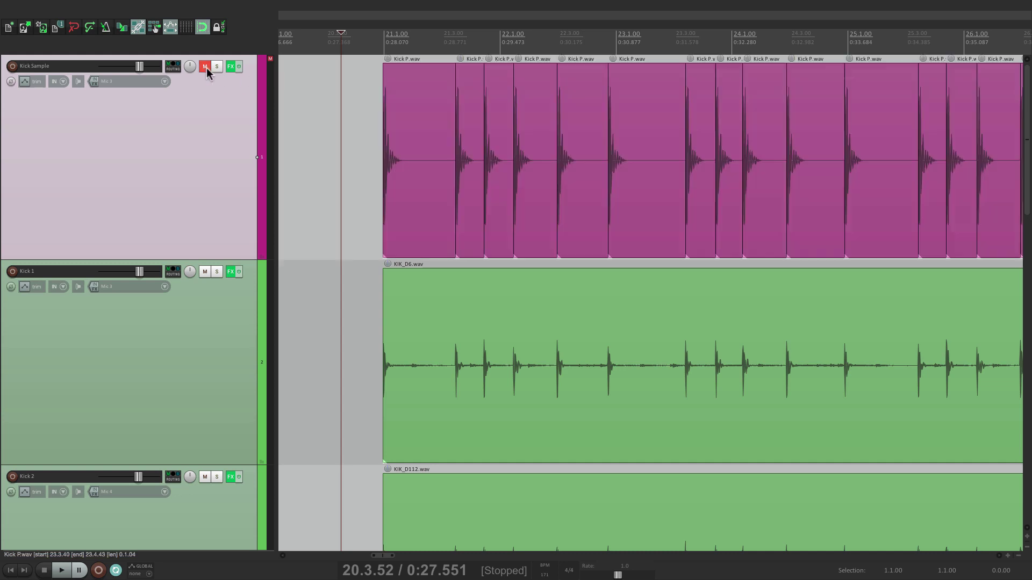
{"action": "left_click", "coordinate": [368, 167]}
{"action": "key", "text": "space"}
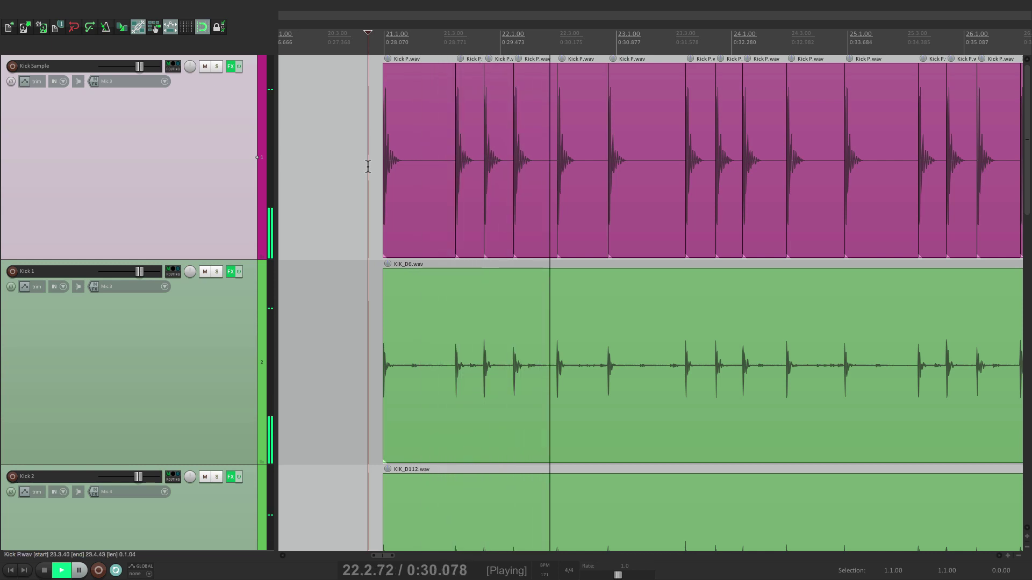
{"action": "key", "text": "space"}
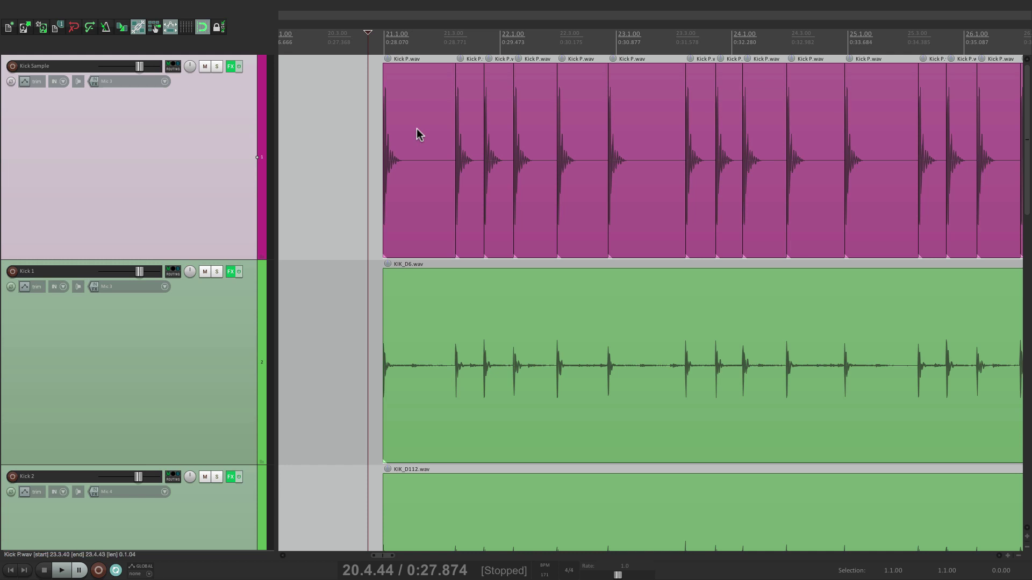
- Preview Kick D.wav in Media Explorer and use it as the source for the Kick Sample items
{"action": "left_click", "coordinate": [237, 138]}
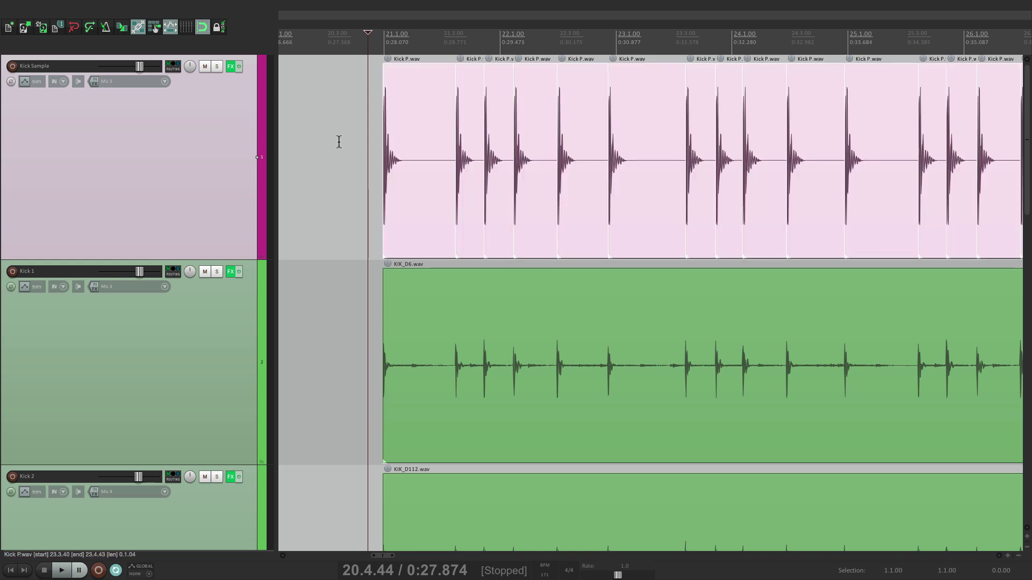
{"action": "key", "text": "super+alt+x"}
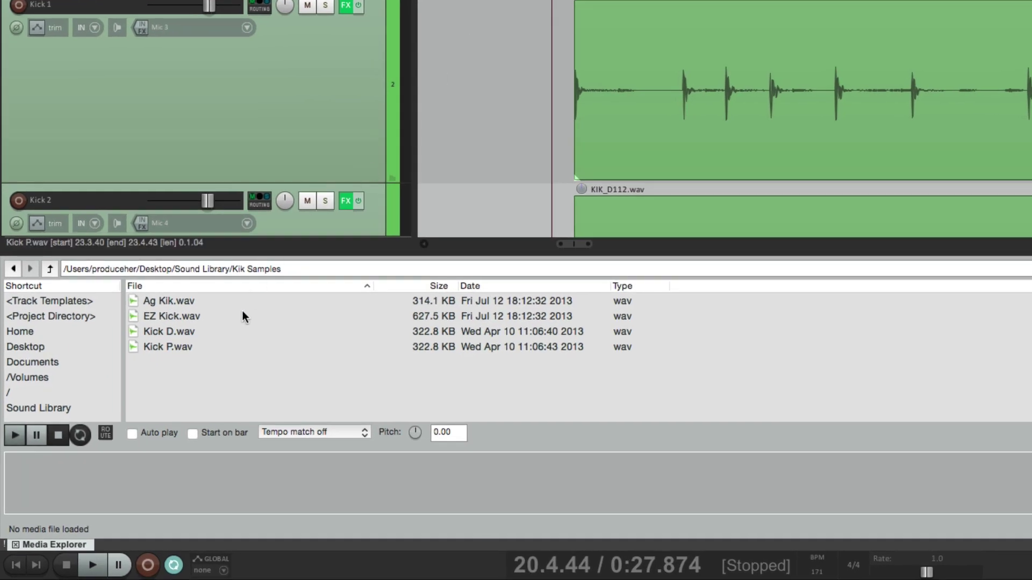
{"action": "left_click", "coordinate": [253, 333]}
{"action": "key", "text": "space"}
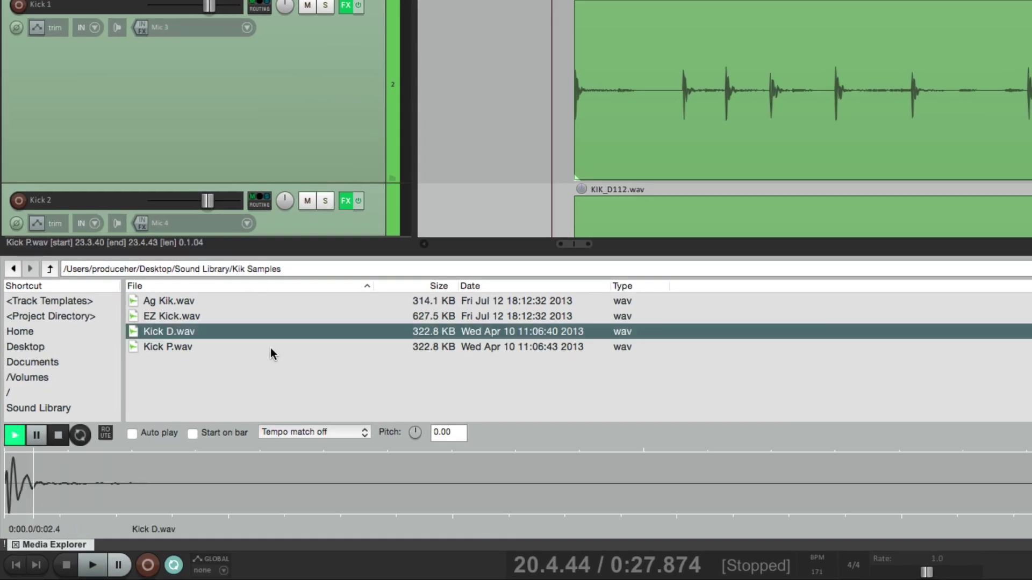
{"action": "key", "text": "space"}
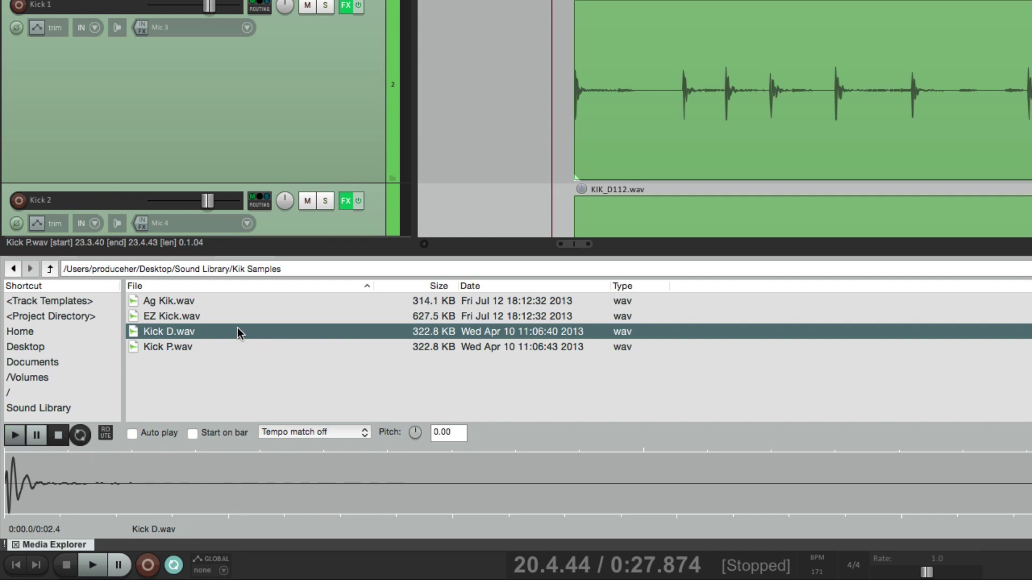
{"action": "right_click", "coordinate": [233, 333]}
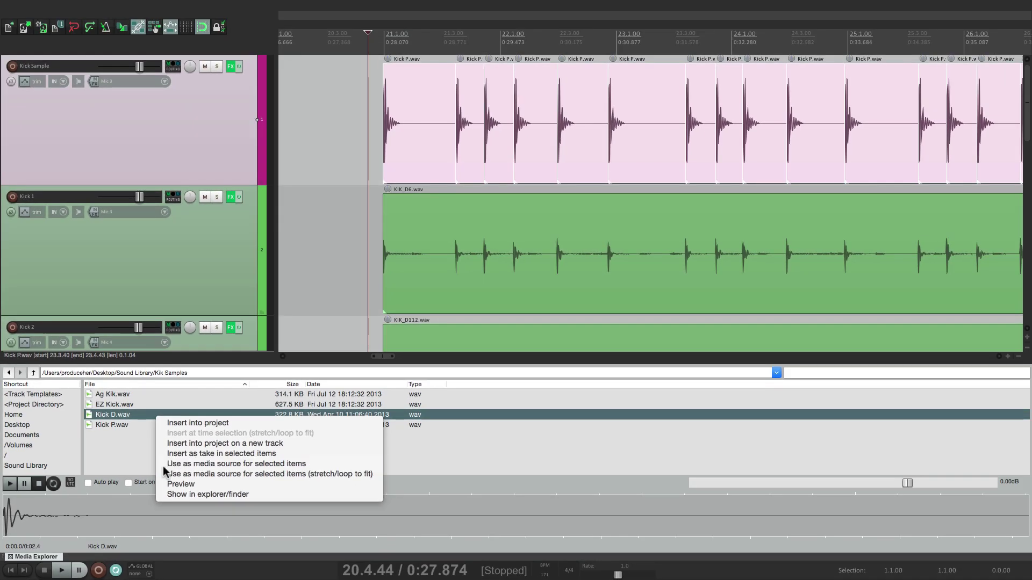
{"action": "left_click", "coordinate": [245, 409]}
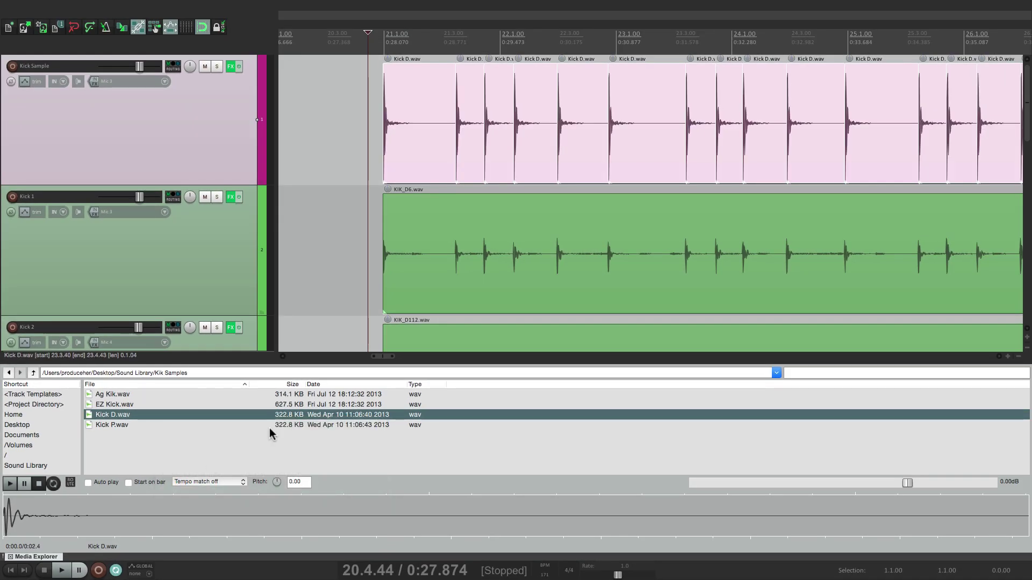
- Select all Kick Sample items, check their alignment zoomed in, and play from just before bar 21
{"action": "double_click", "coordinate": [370, 127]}
{"action": "scroll", "coordinate": [370, 128], "scroll_direction": "up", "scroll_amount": 3}
{"action": "scroll", "coordinate": [412, 124], "scroll_direction": "up", "scroll_amount": 8}
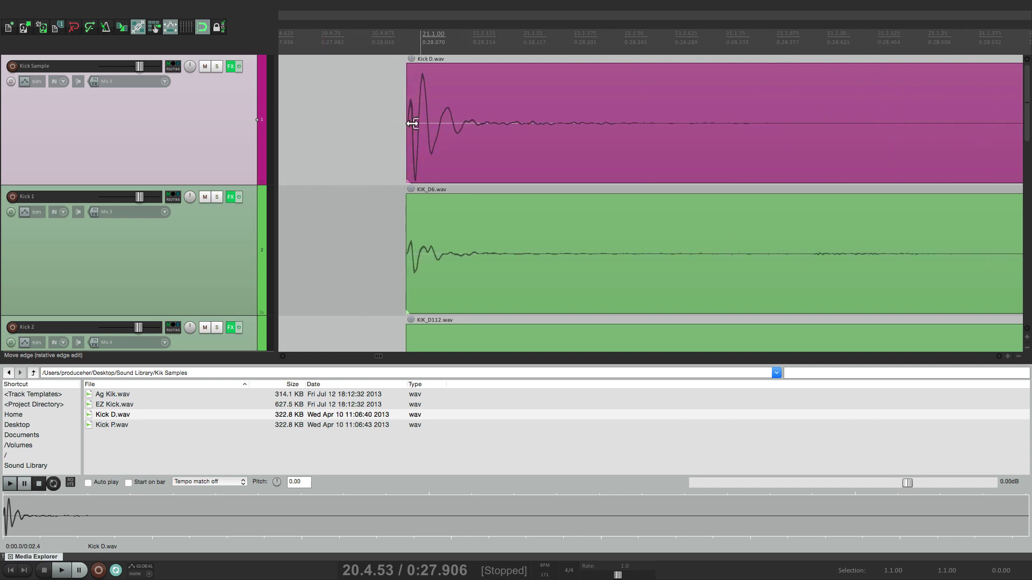
{"action": "scroll", "coordinate": [430, 196], "scroll_direction": "up", "scroll_amount": 2}
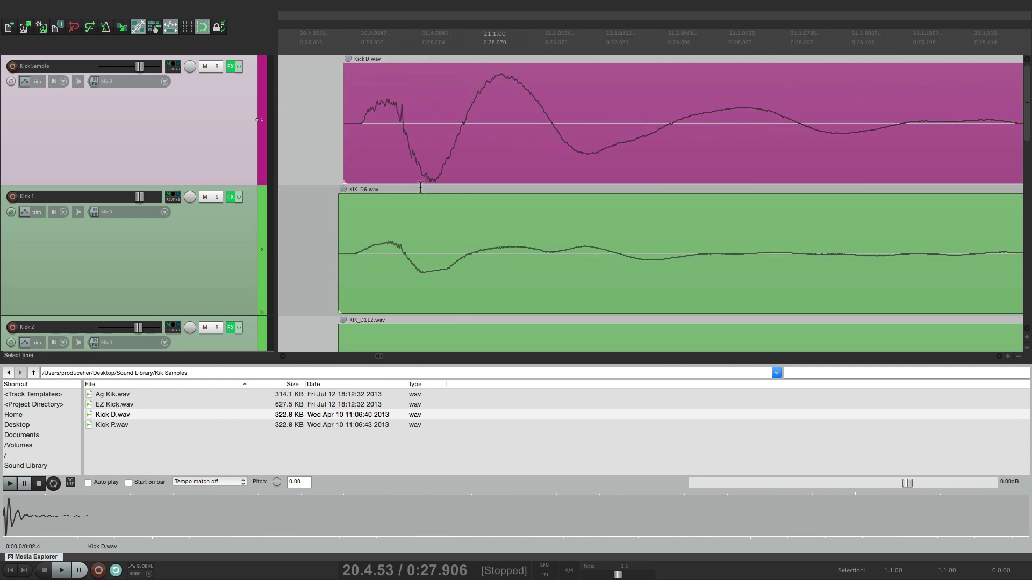
{"action": "scroll", "coordinate": [426, 160], "scroll_direction": "down", "scroll_amount": 12}
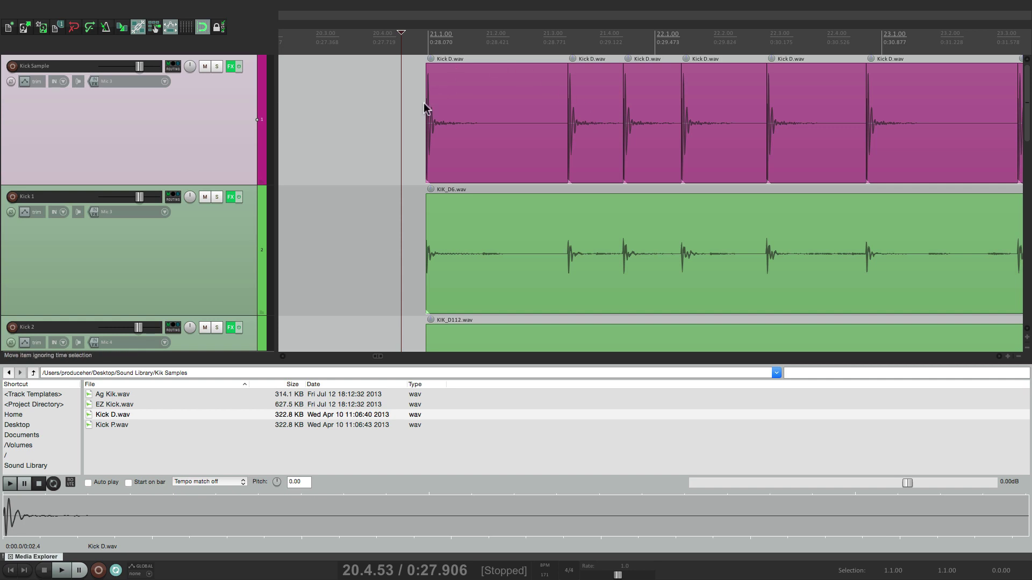
{"action": "left_click", "coordinate": [414, 124]}
{"action": "key", "text": "space"}
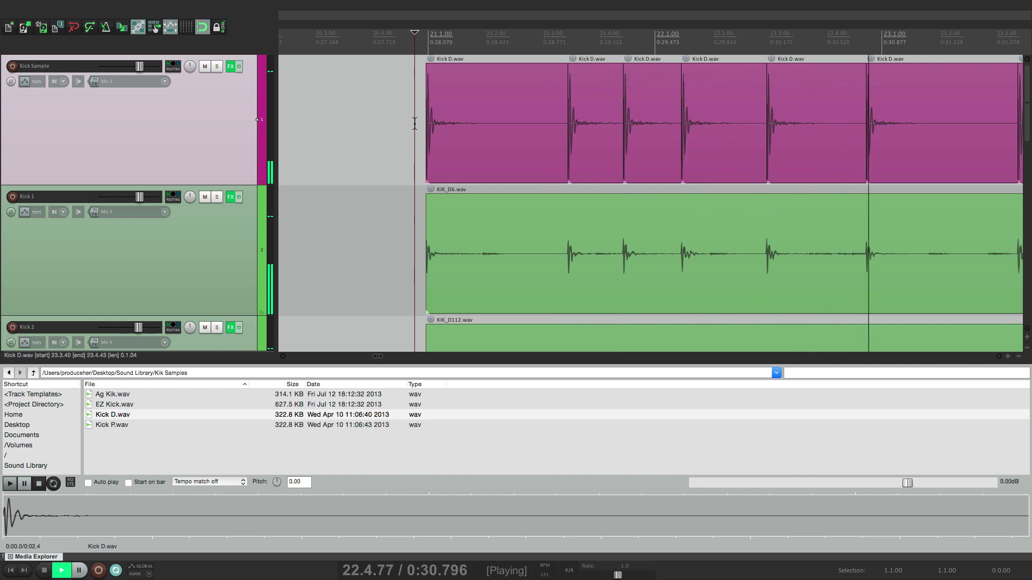
{"action": "key", "text": "space"}
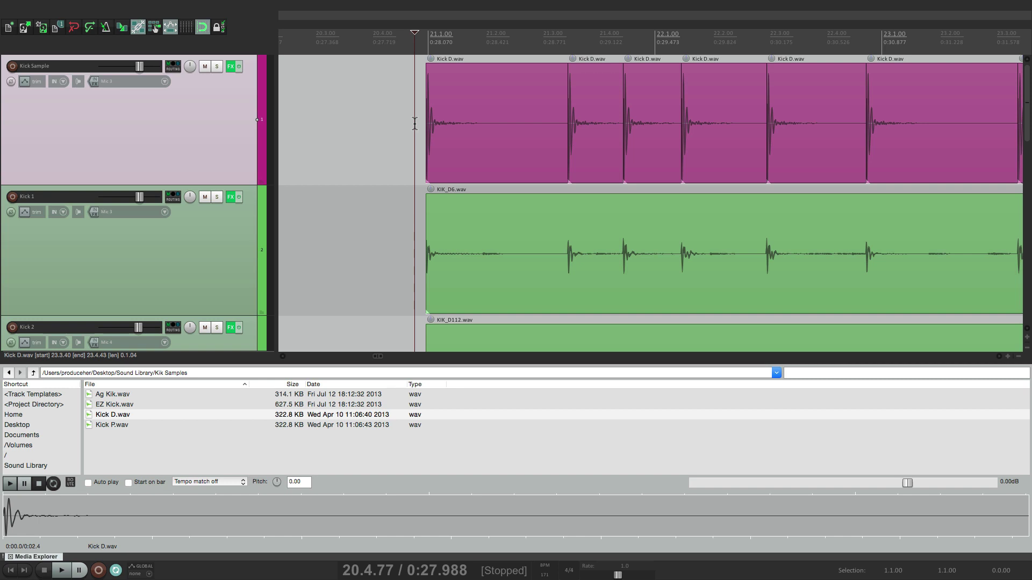
- Use Kick P.wav as the source for the Kick Sample items and play them from the first kick
{"action": "left_click", "coordinate": [225, 134]}
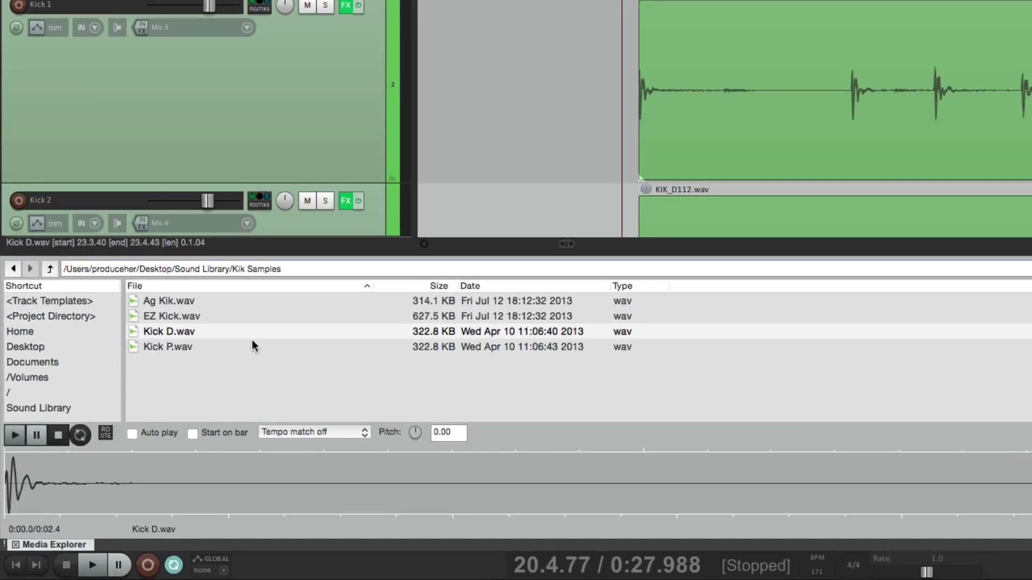
{"action": "left_click", "coordinate": [181, 428]}
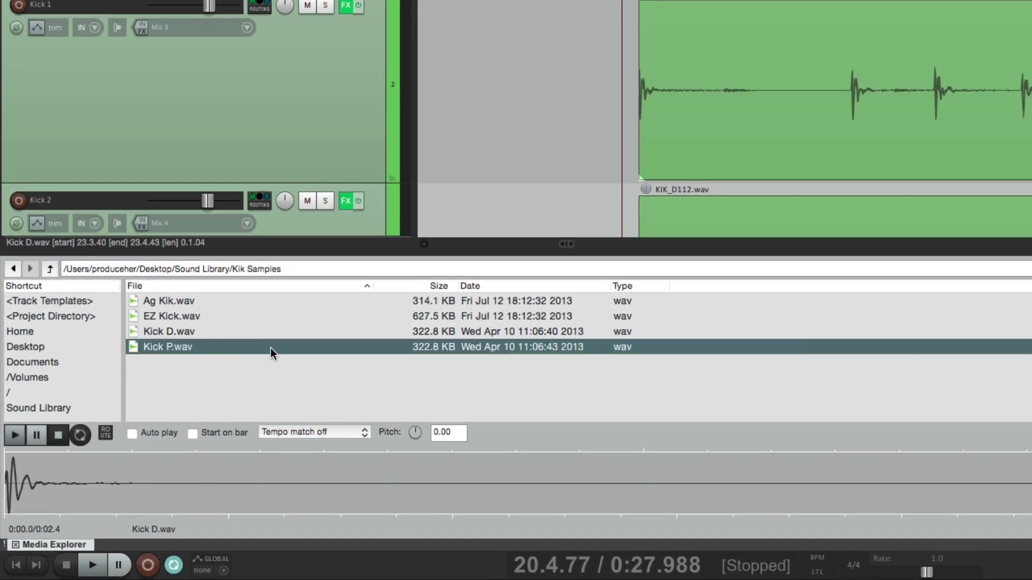
{"action": "right_click", "coordinate": [271, 352]}
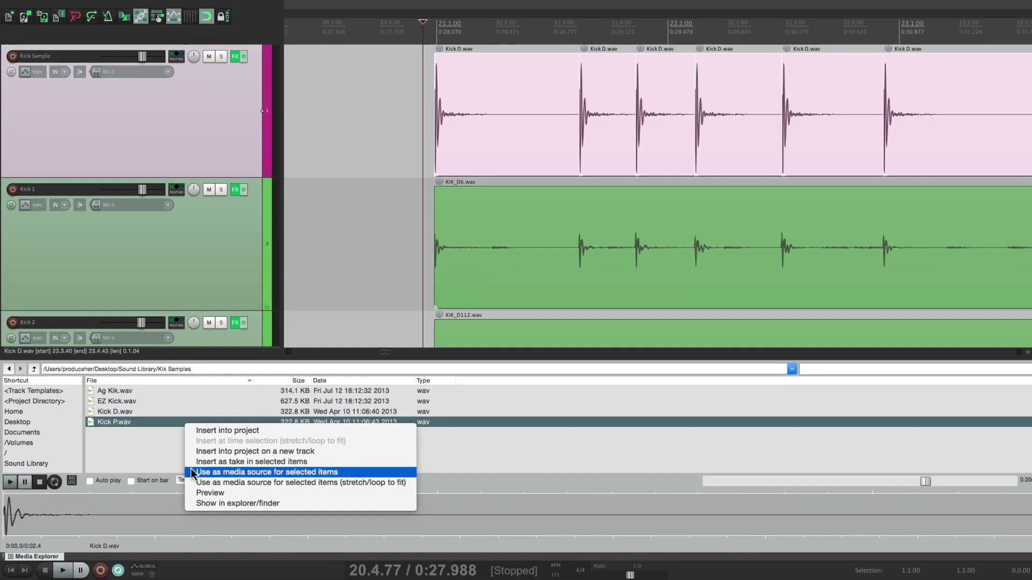
{"action": "left_click", "coordinate": [282, 421]}
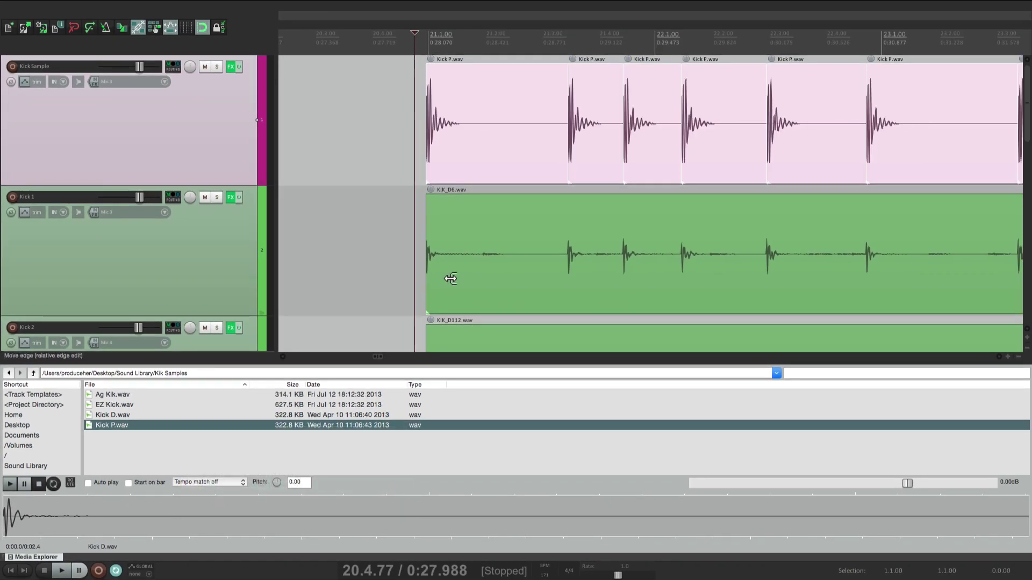
{"action": "left_click", "coordinate": [412, 124]}
{"action": "key", "text": "space"}
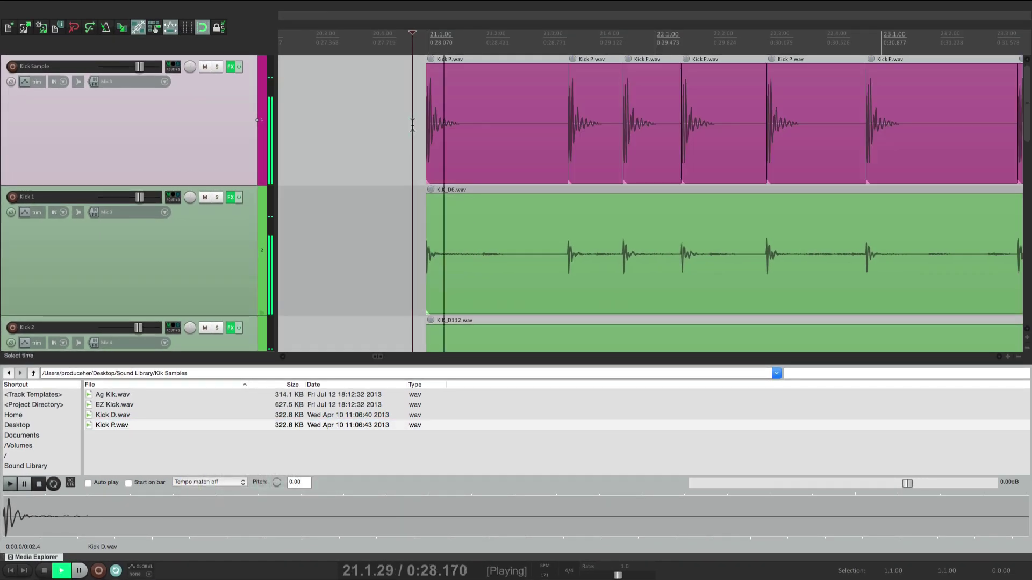
{"action": "key", "text": "space"}
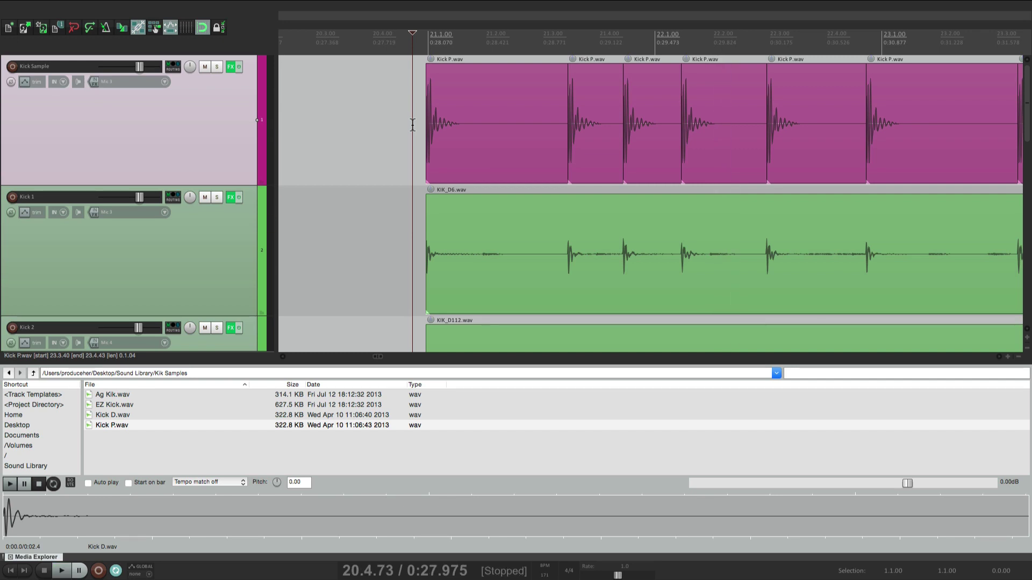
- Deselect the items and preview Kick D.wav in Media Explorer
{"action": "left_click", "coordinate": [193, 120]}
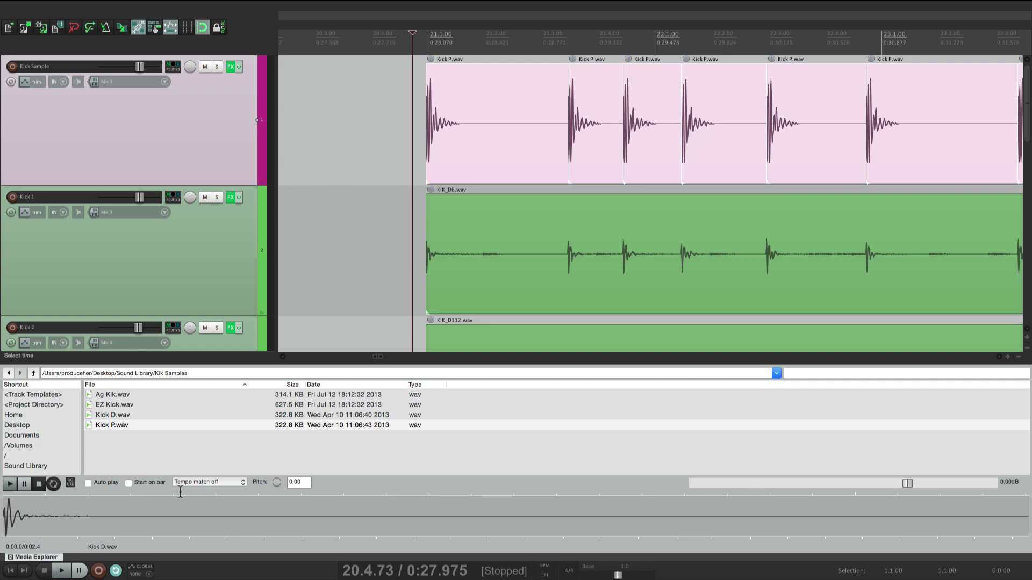
{"action": "left_click", "coordinate": [156, 416]}
{"action": "key", "text": "space"}
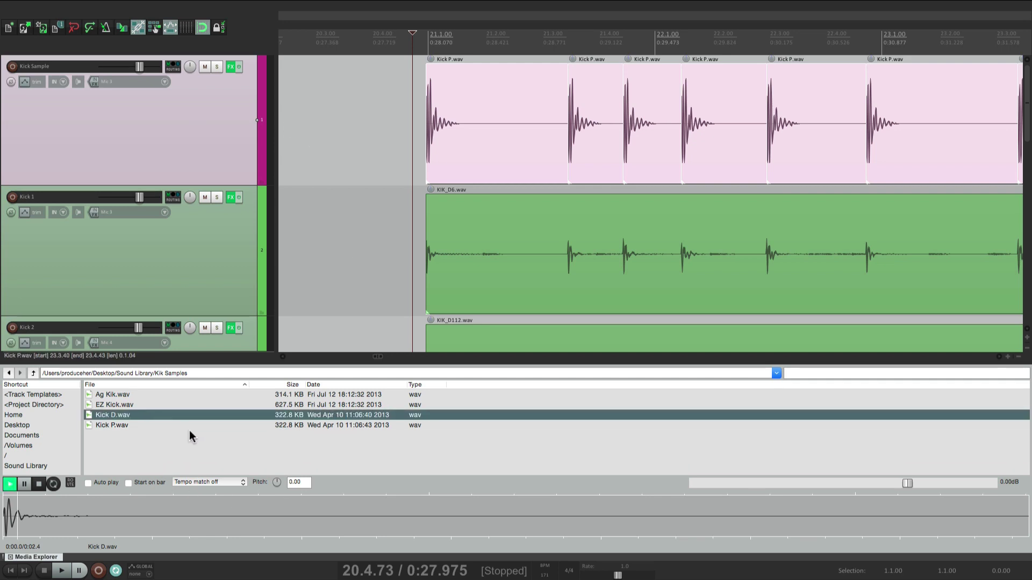
- Insert Kick D.wav as a second take in the selected items and play from before the first kick
{"action": "key", "text": "space"}
{"action": "right_click", "coordinate": [133, 417]}
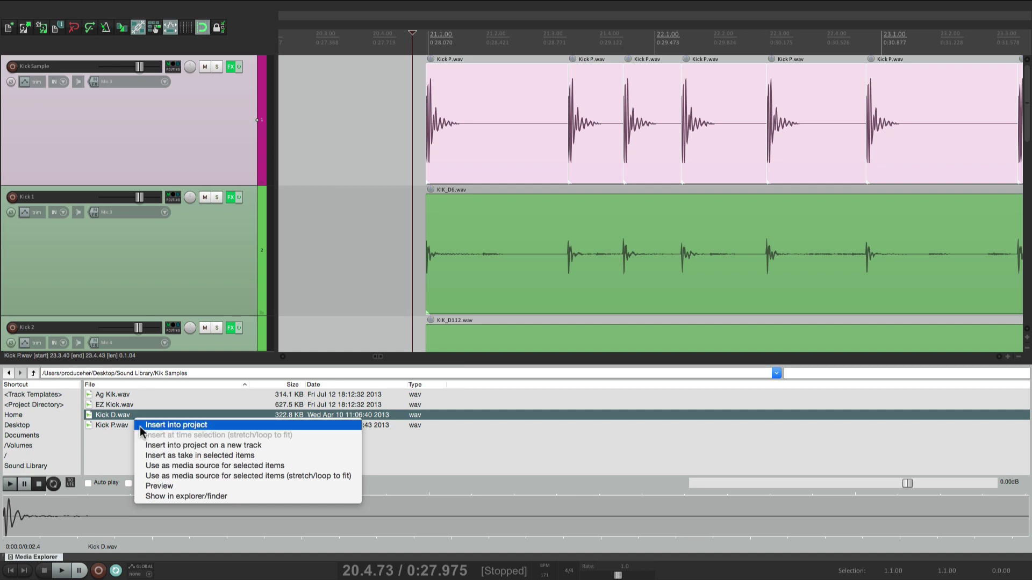
{"action": "left_click", "coordinate": [139, 456]}
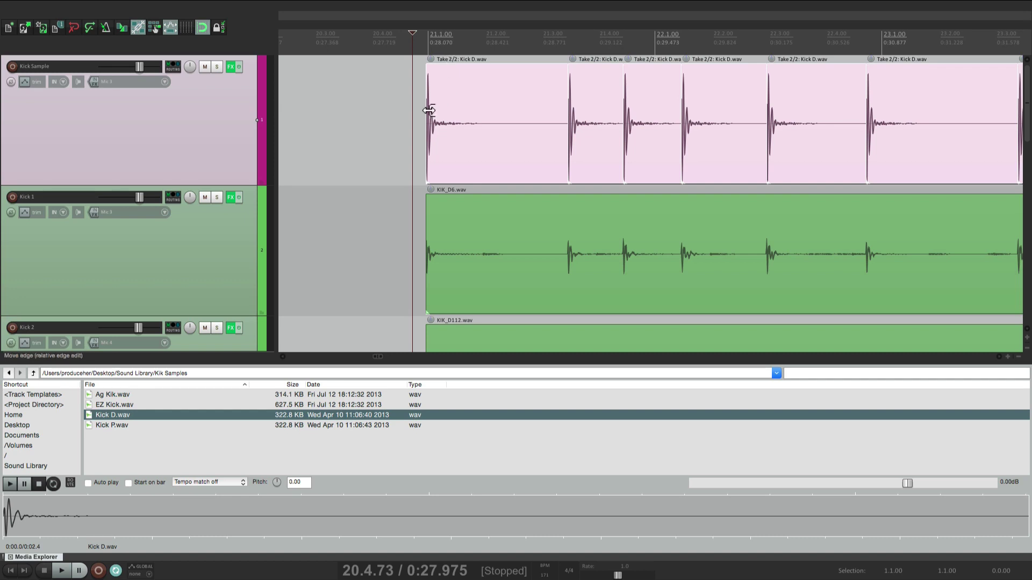
{"action": "left_click", "coordinate": [418, 123]}
{"action": "key", "text": "space"}
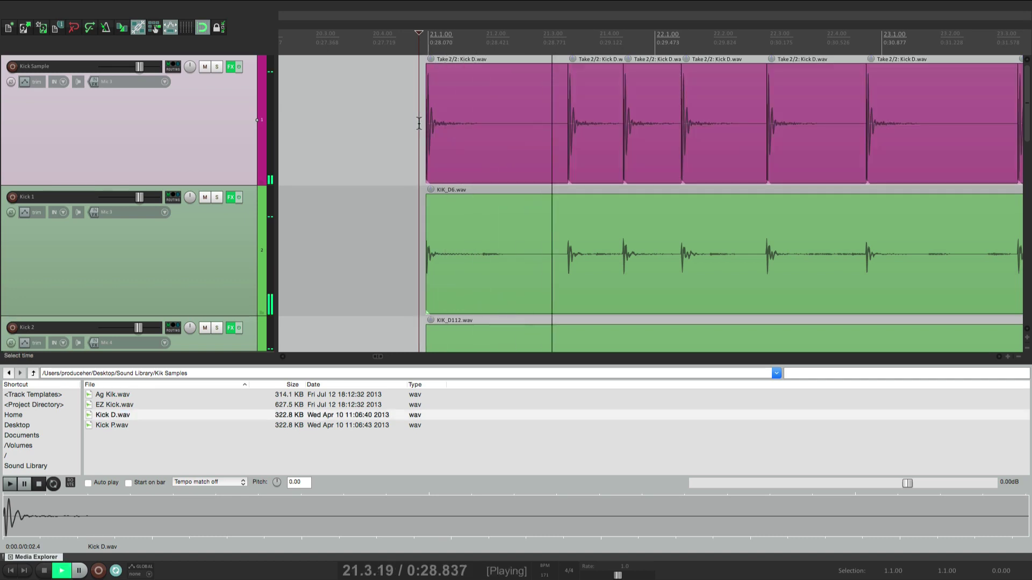
{"action": "key", "text": "space"}
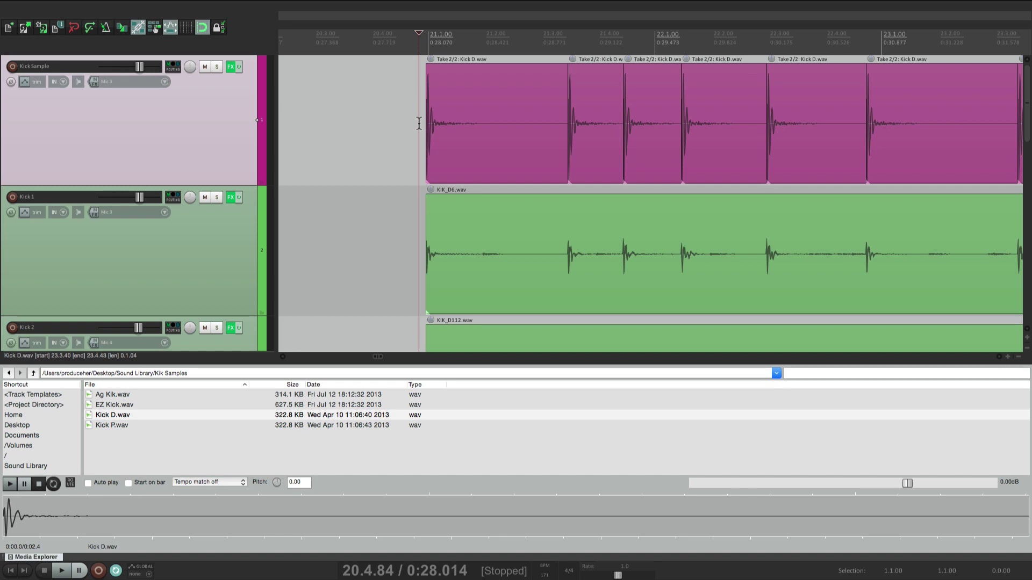
- Deselect the Kick Sample items, switch them to the Kick P take, and play it
{"action": "left_click", "coordinate": [214, 126]}
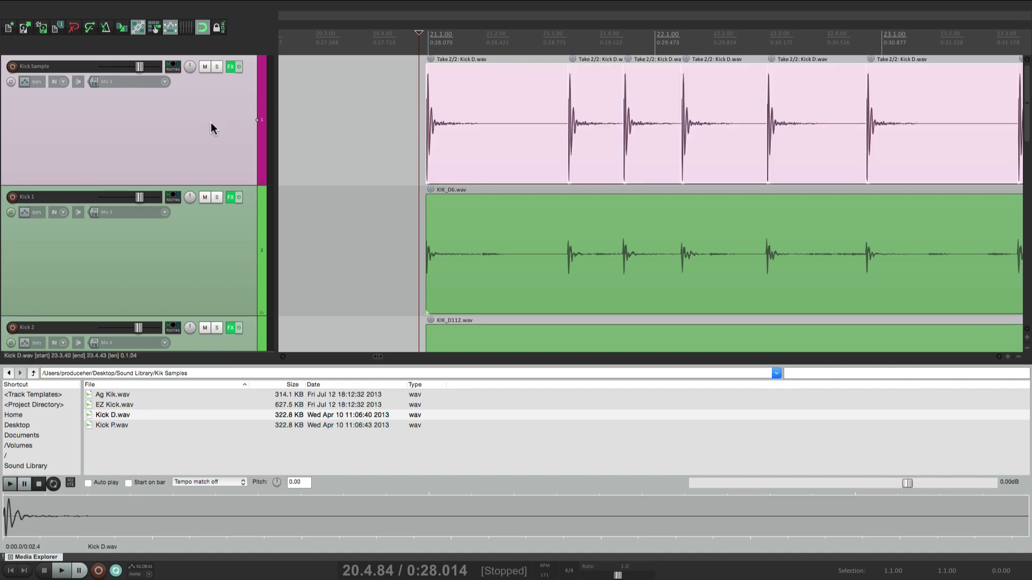
{"action": "key", "text": "t"}
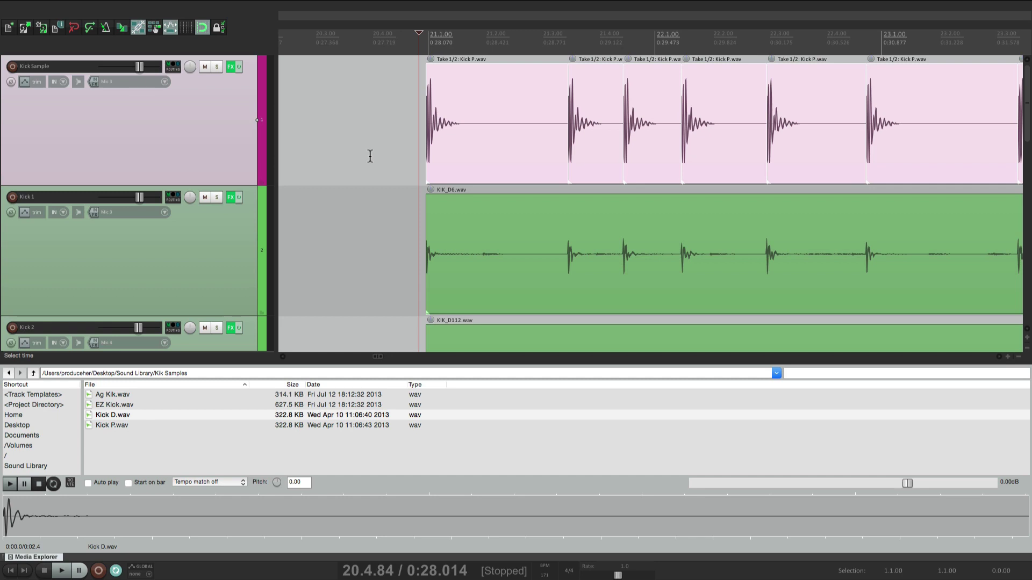
{"action": "key", "text": "space"}
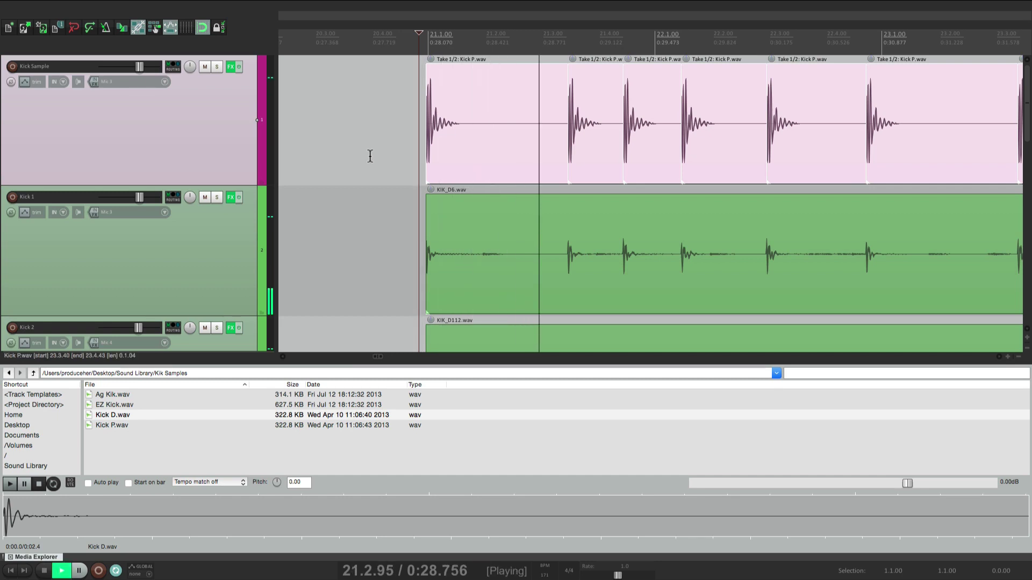
{"action": "key", "text": "space"}
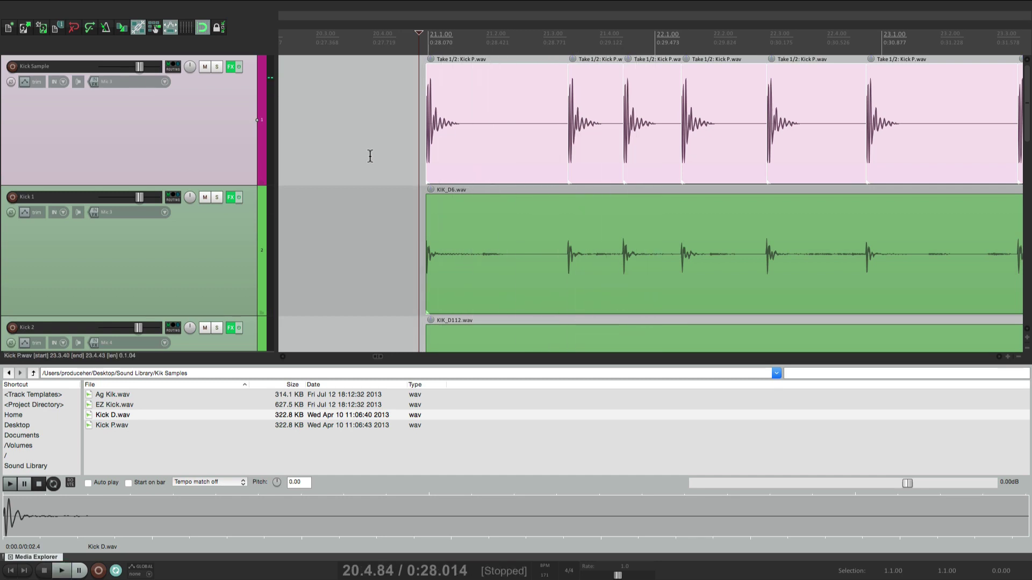
- Switch back to the Kick D take, play it, and select EZ Kick.wav in Media Explorer
{"action": "key", "text": "t"}
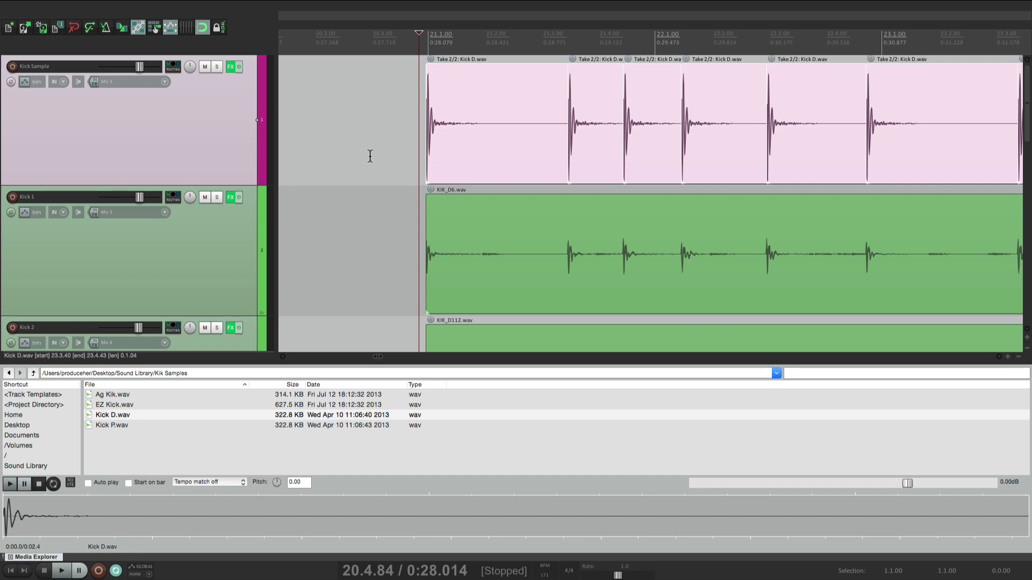
{"action": "key", "text": "space"}
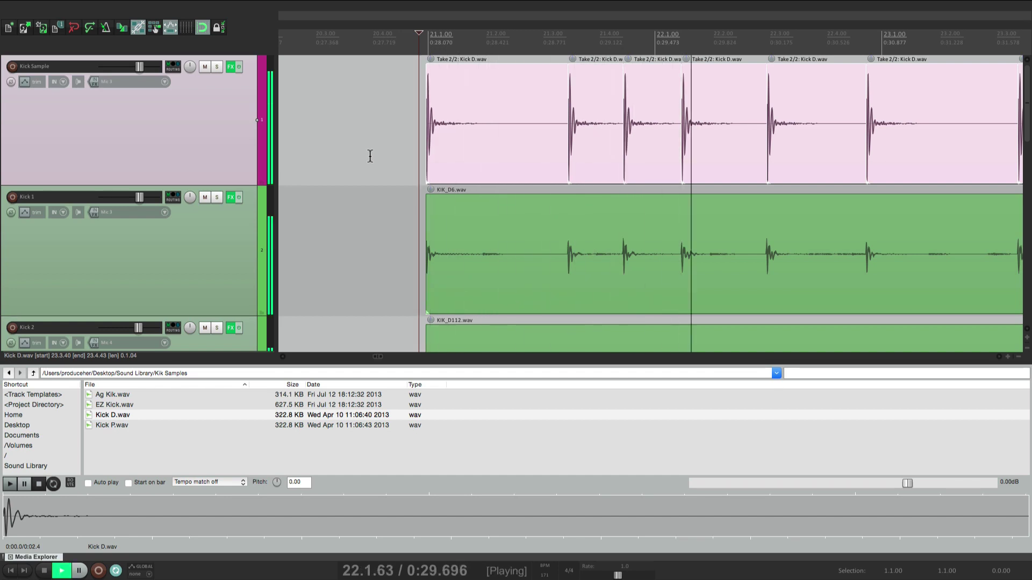
{"action": "key", "text": "space"}
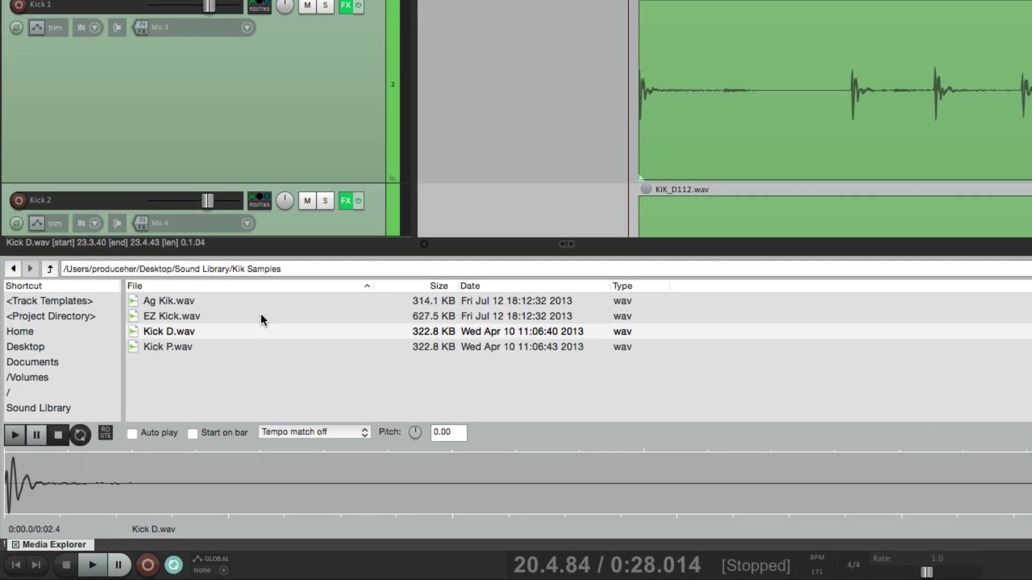
{"action": "left_click", "coordinate": [173, 404]}
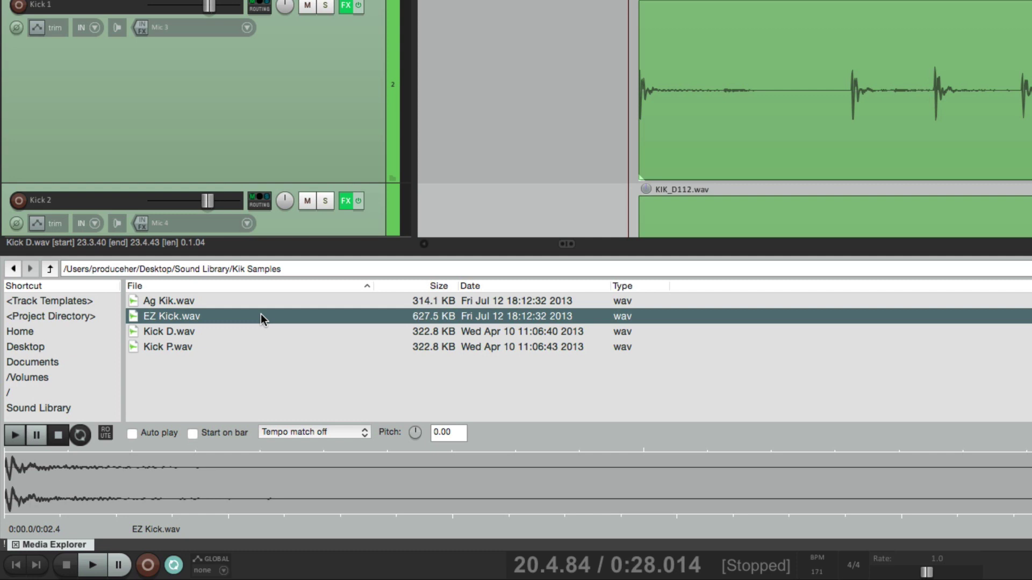
- Insert EZ Kick.wav as a new take in the selected kick items and play it
{"action": "right_click", "coordinate": [260, 316]}
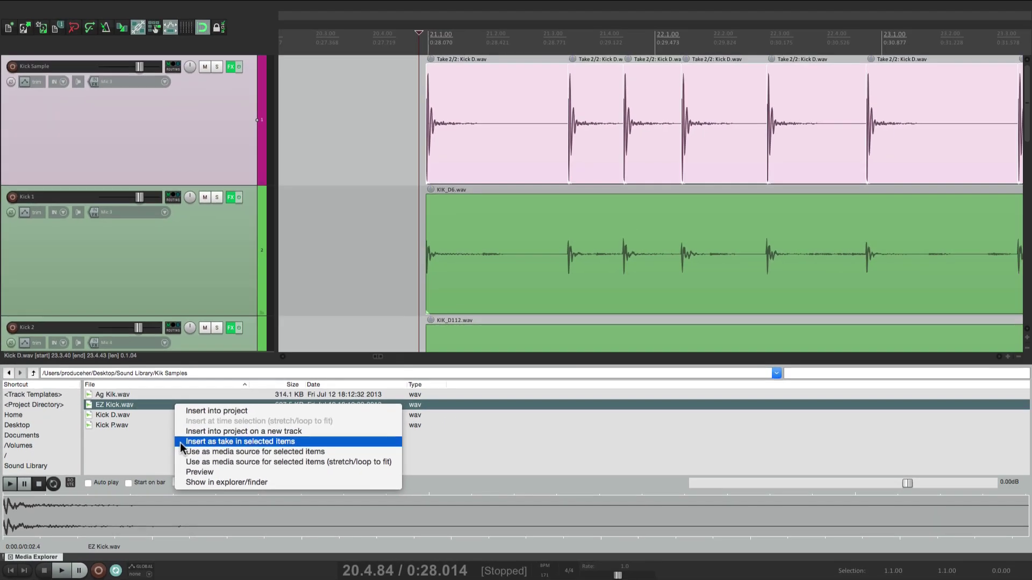
{"action": "left_click", "coordinate": [272, 373]}
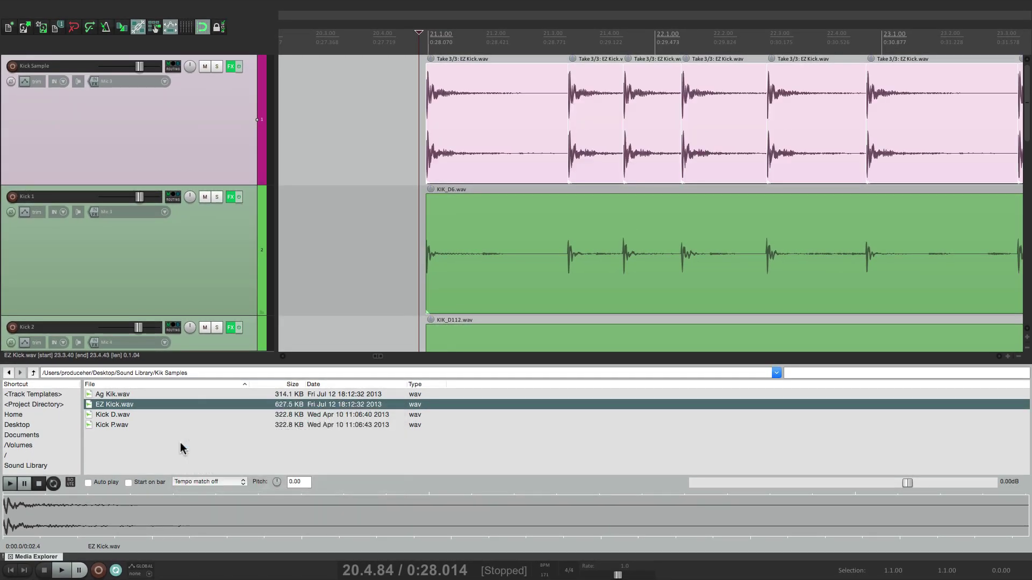
{"action": "left_click", "coordinate": [415, 106]}
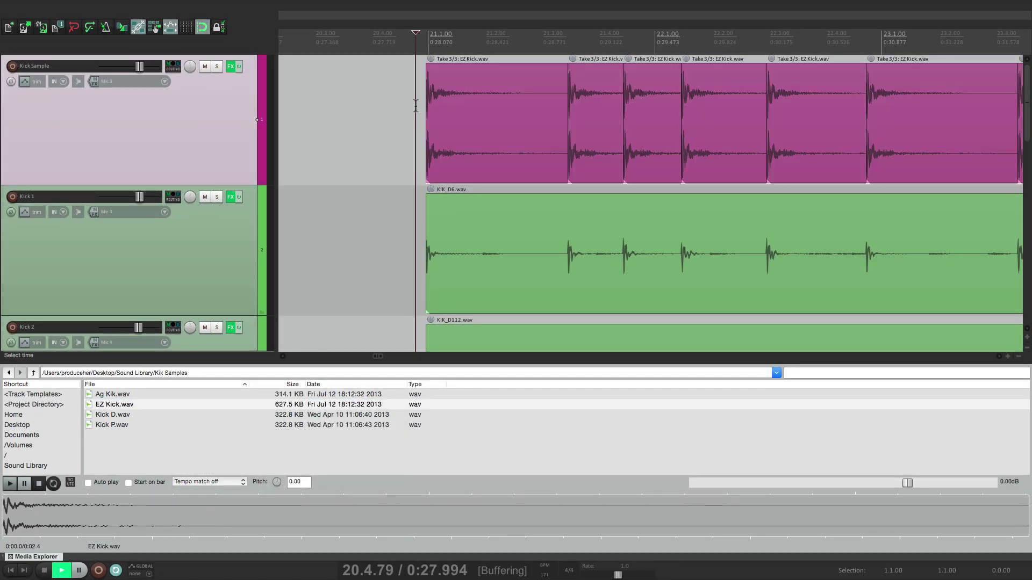
{"action": "key", "text": "space"}
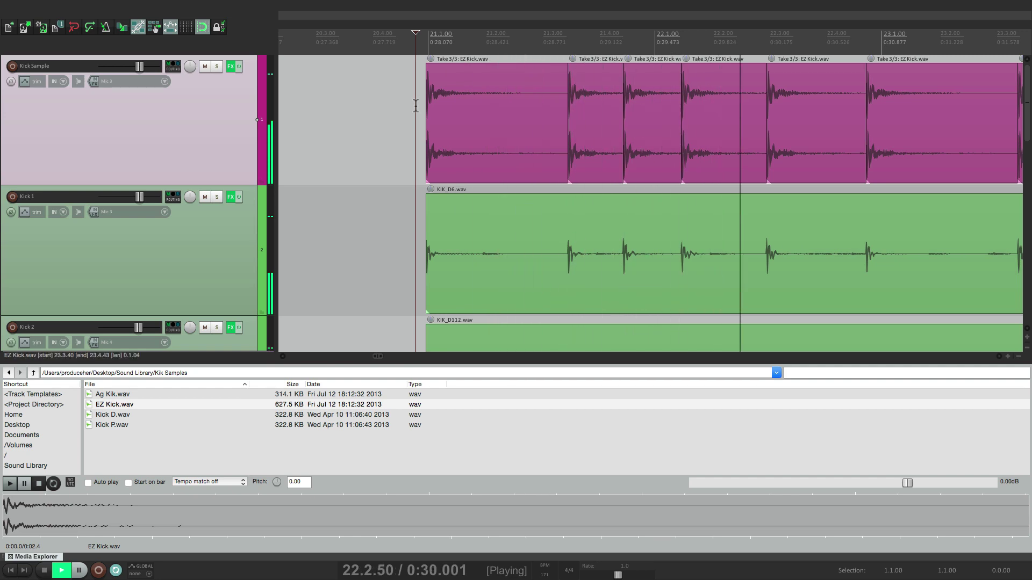
{"action": "key", "text": "space"}
- Select all Kick Sample items, then play the Kick P and Kick D takes in turn
{"action": "double_click", "coordinate": [225, 115]}
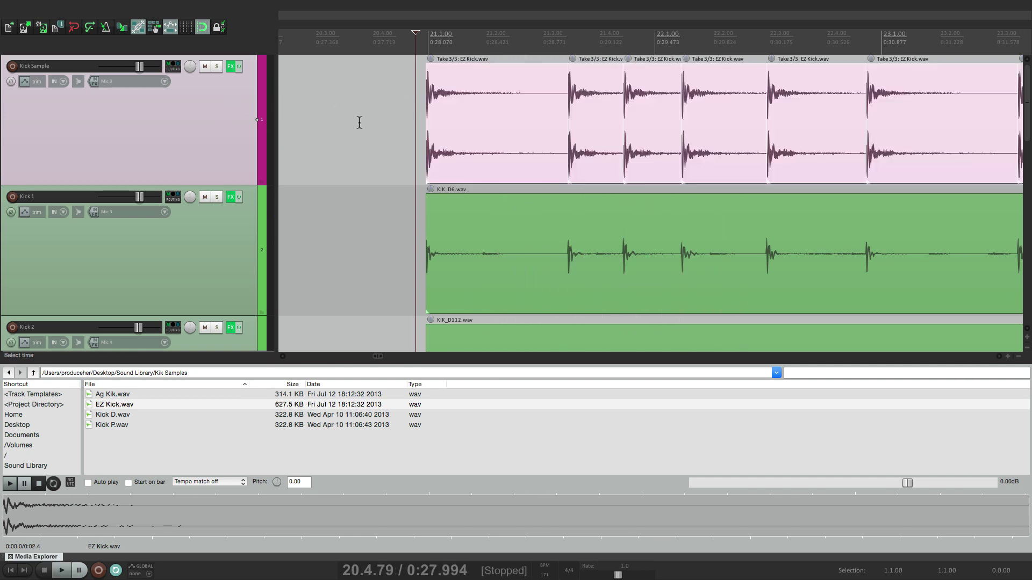
{"action": "key", "text": "t"}
{"action": "key", "text": "space"}
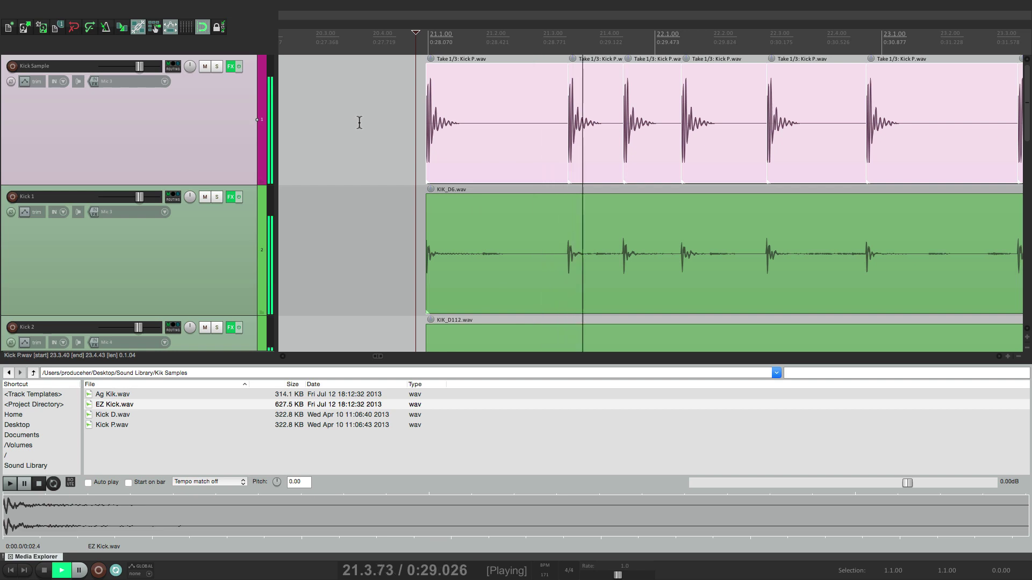
{"action": "key", "text": "space"}
{"action": "key", "text": "t"}
{"action": "key", "text": "space"}
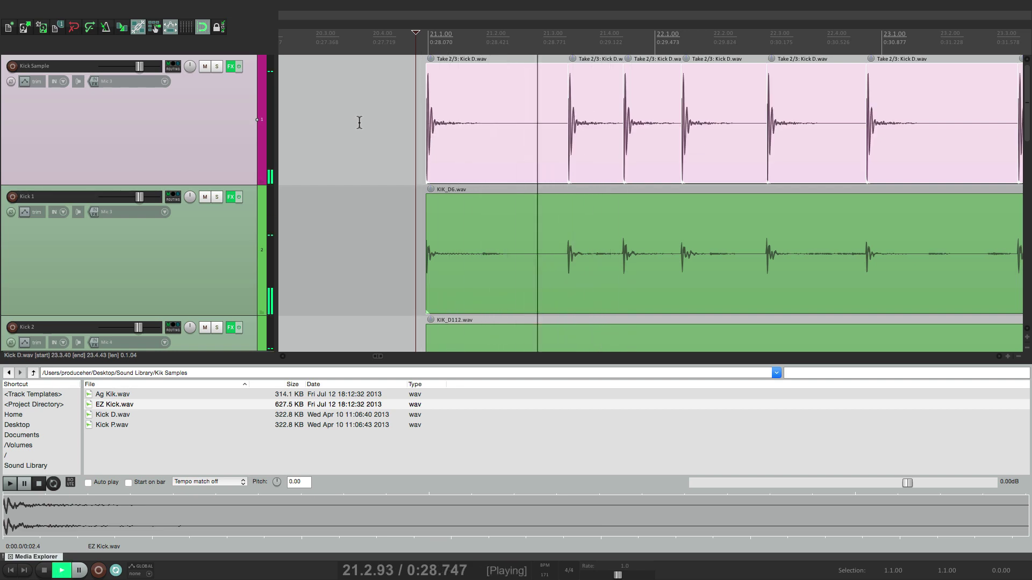
{"action": "key", "text": "space"}
- Play the EZ Kick take, then return the items to Kick P and play again
{"action": "key", "text": "t"}
{"action": "key", "text": "space"}
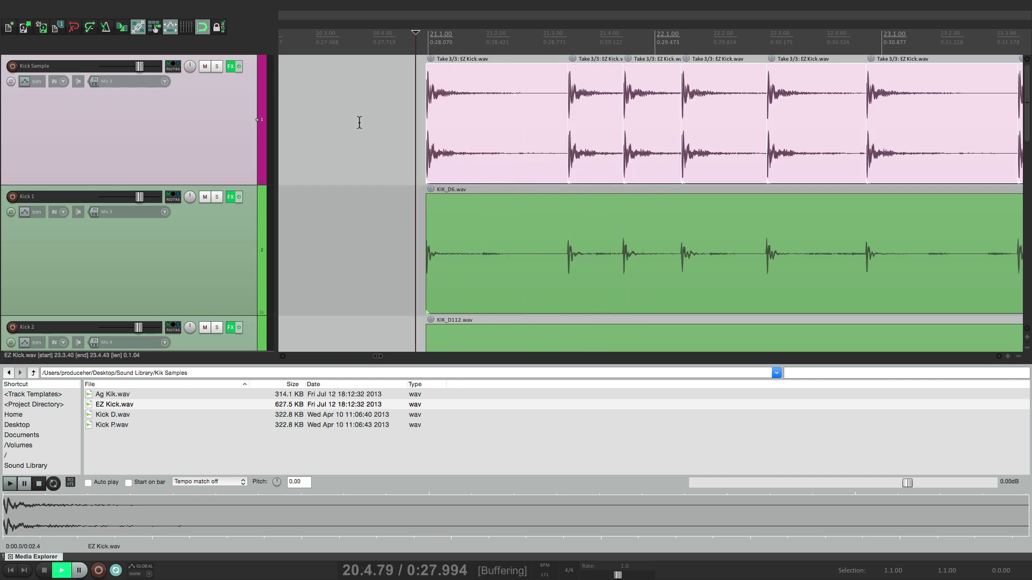
{"action": "key", "text": "space"}
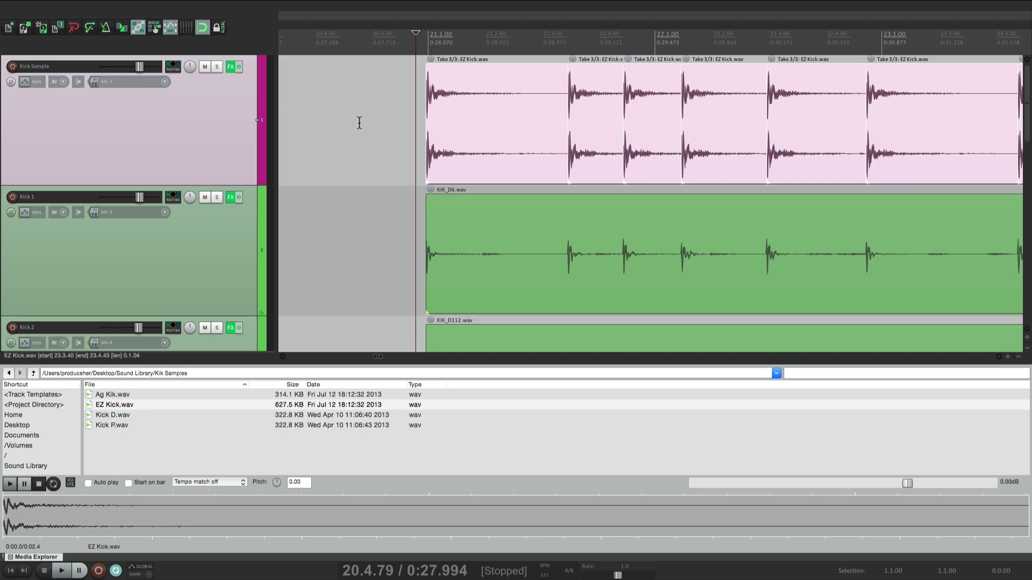
{"action": "key", "text": "t"}
{"action": "key", "text": "space"}
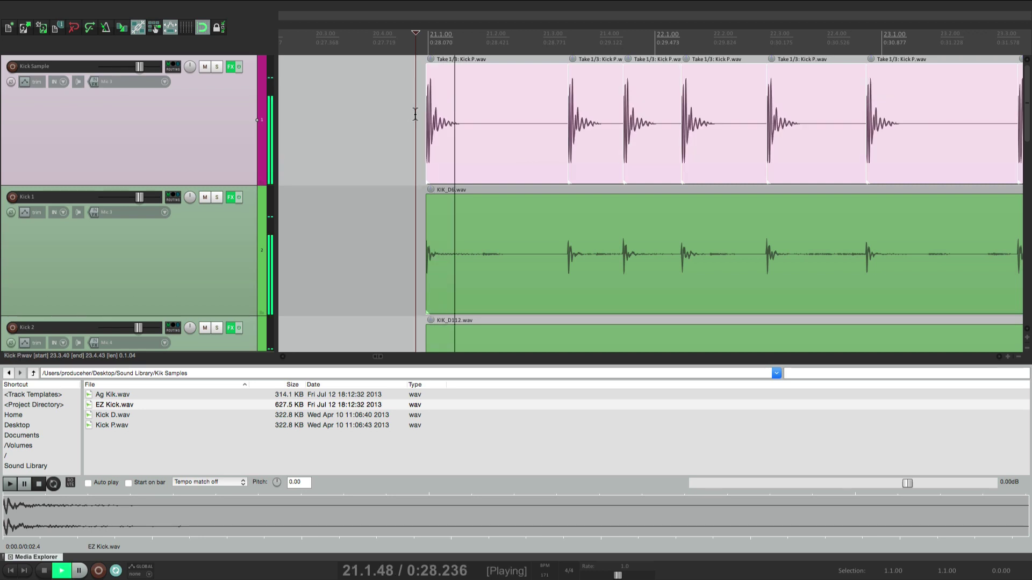
{"action": "key", "text": "space"}
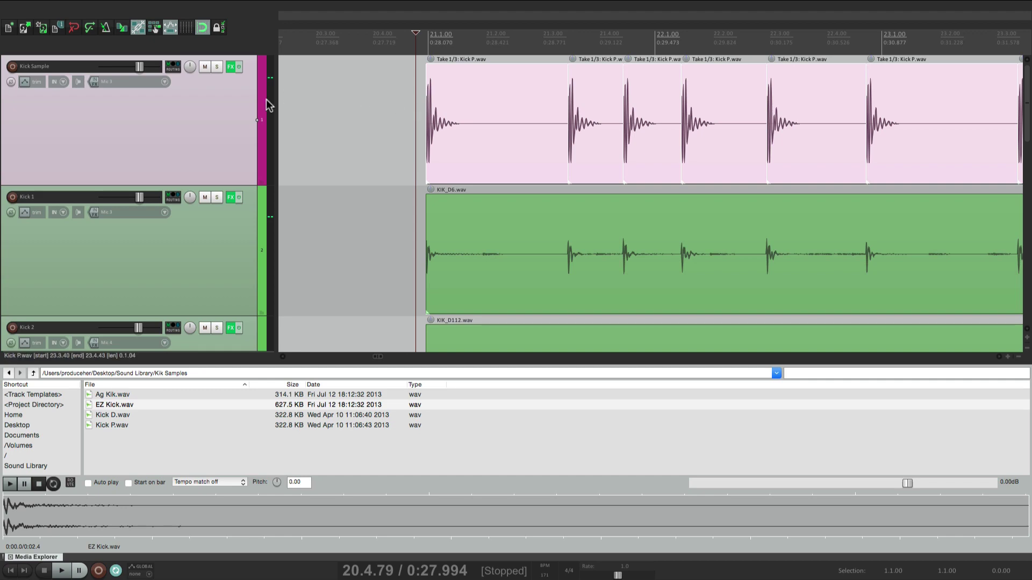
- Crop the Kick Sample items to their active Kick P take, then select all items on the track
{"action": "right_click", "coordinate": [488, 111]}
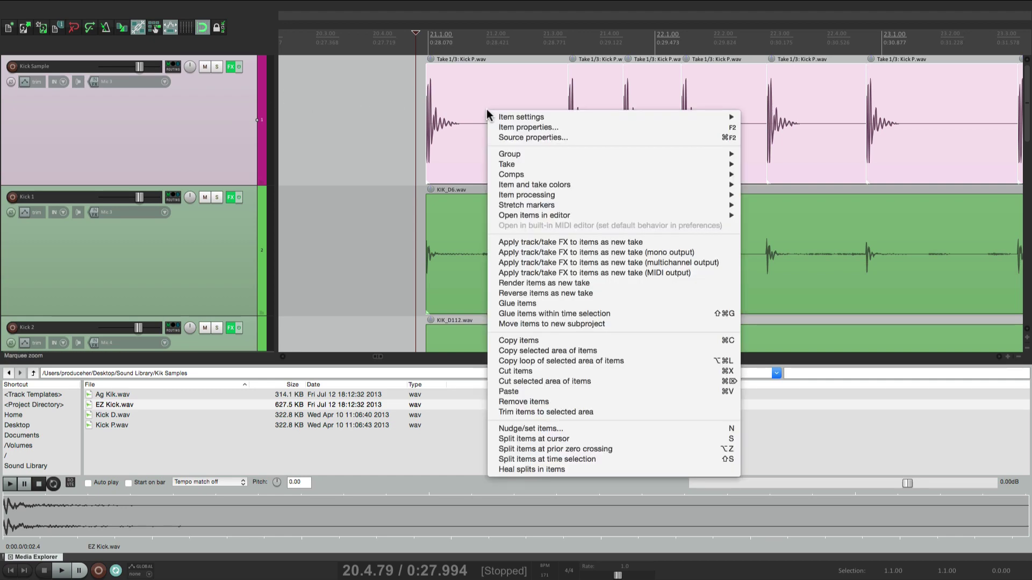
{"action": "mouse_move", "coordinate": [360, 248]}
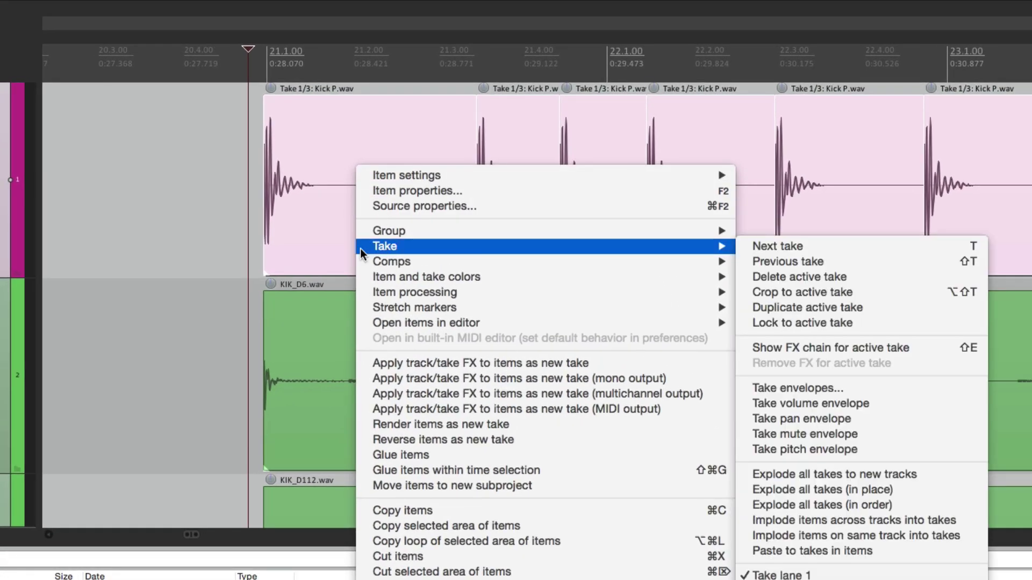
{"action": "left_click", "coordinate": [888, 294]}
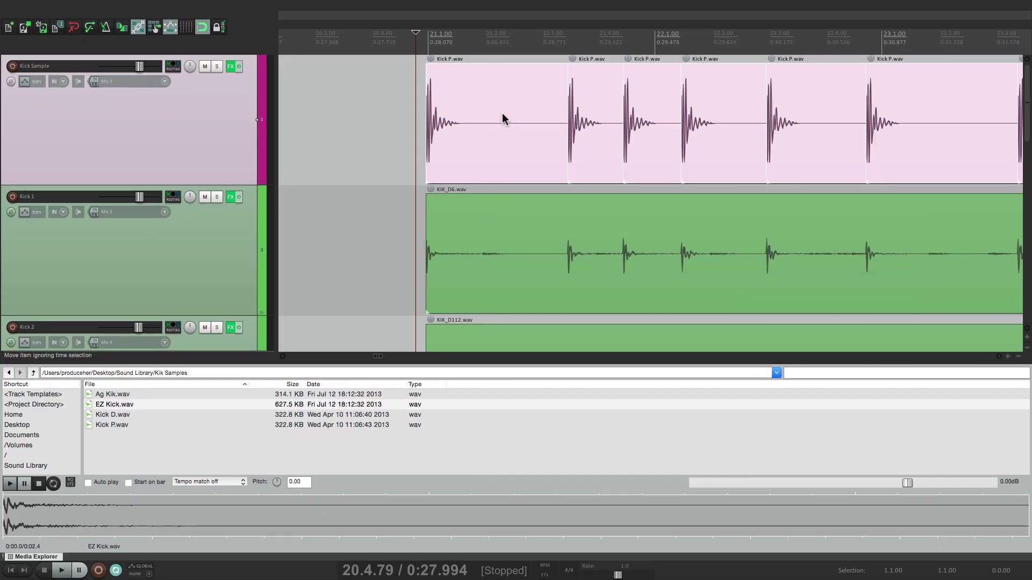
{"action": "double_click", "coordinate": [412, 114]}
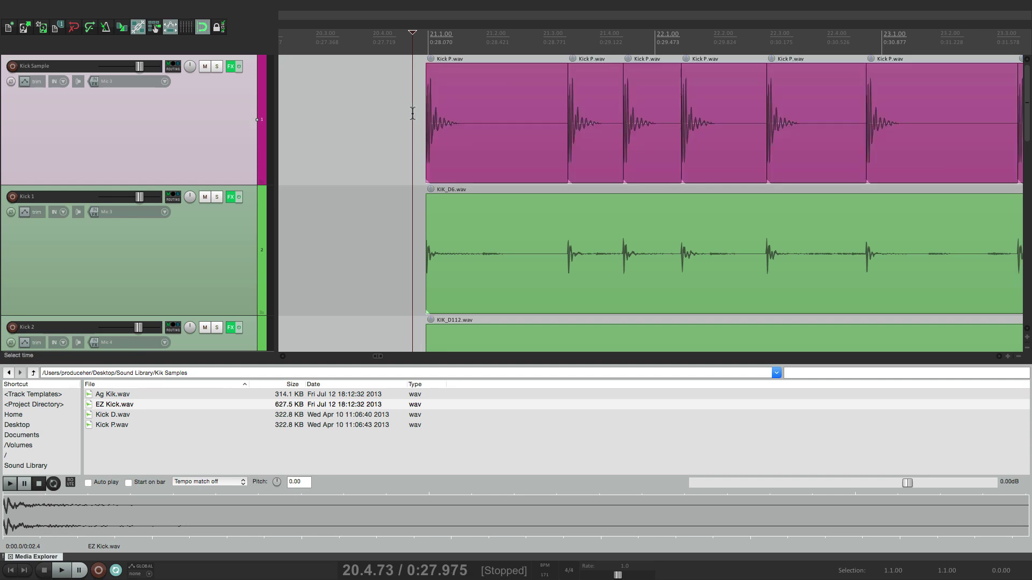
- Duplicate the Kick Sample track and select the items on the new copy
{"action": "right_click", "coordinate": [223, 125]}
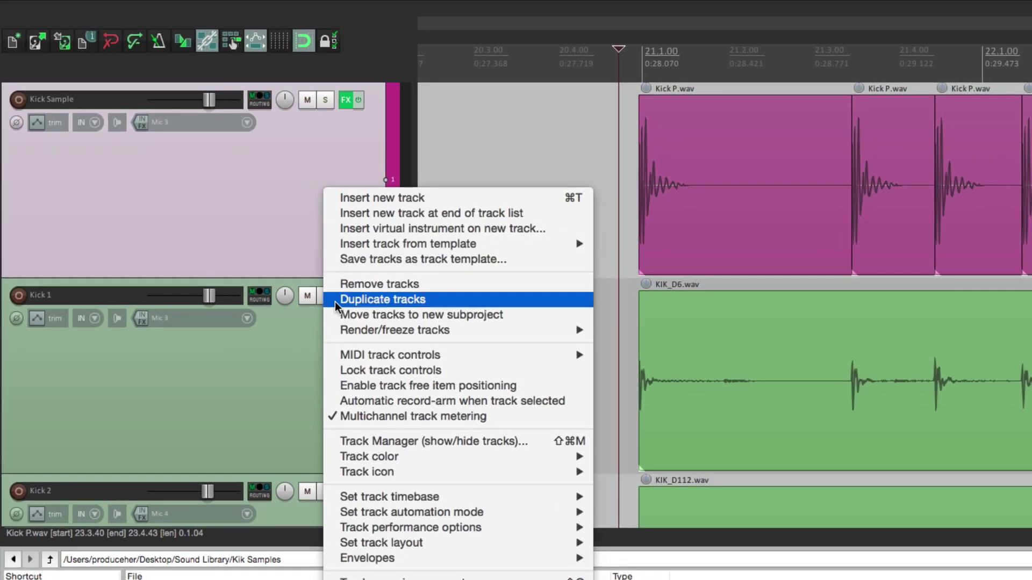
{"action": "left_click", "coordinate": [335, 302]}
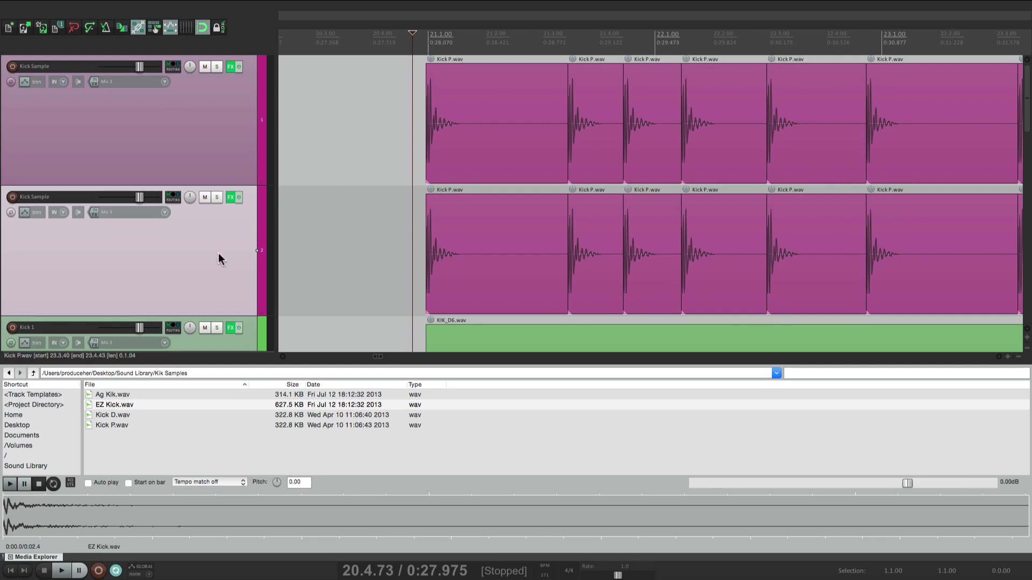
{"action": "left_click", "coordinate": [218, 259]}
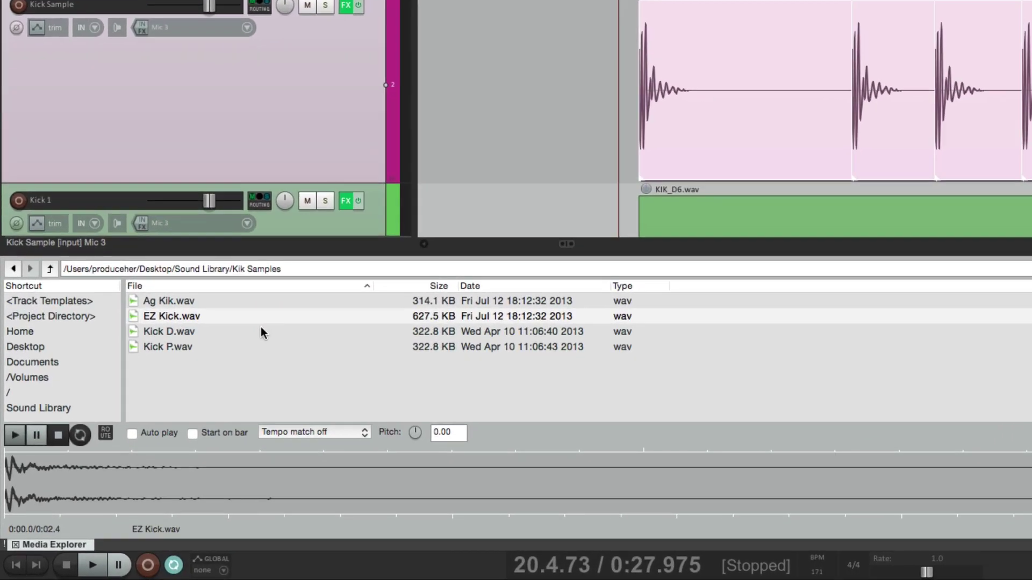
- Use Kick D.wav from Media Explorer as the media source for the duplicate track's items
{"action": "left_click", "coordinate": [261, 331]}
{"action": "right_click", "coordinate": [238, 333]}
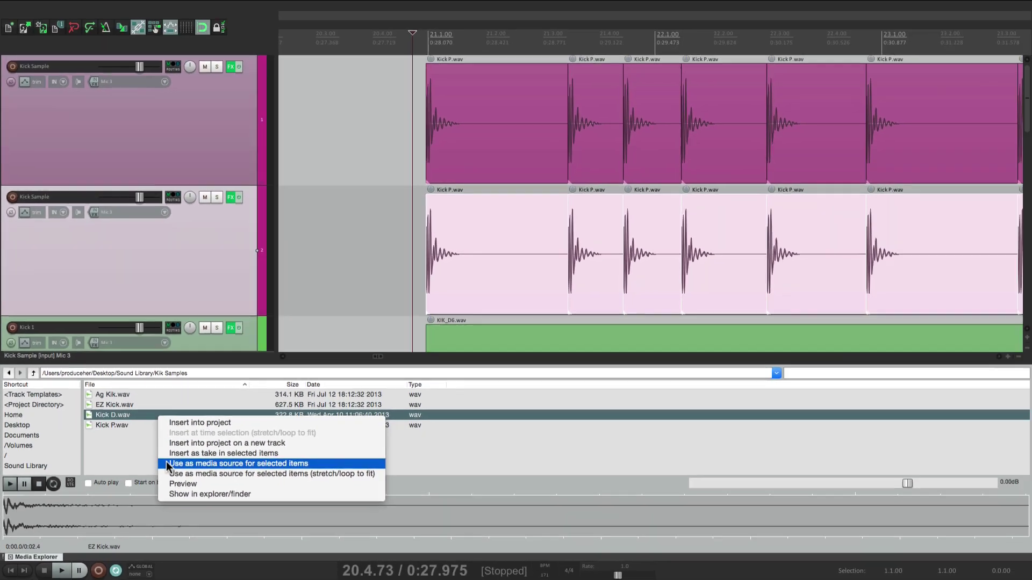
{"action": "left_click", "coordinate": [250, 405]}
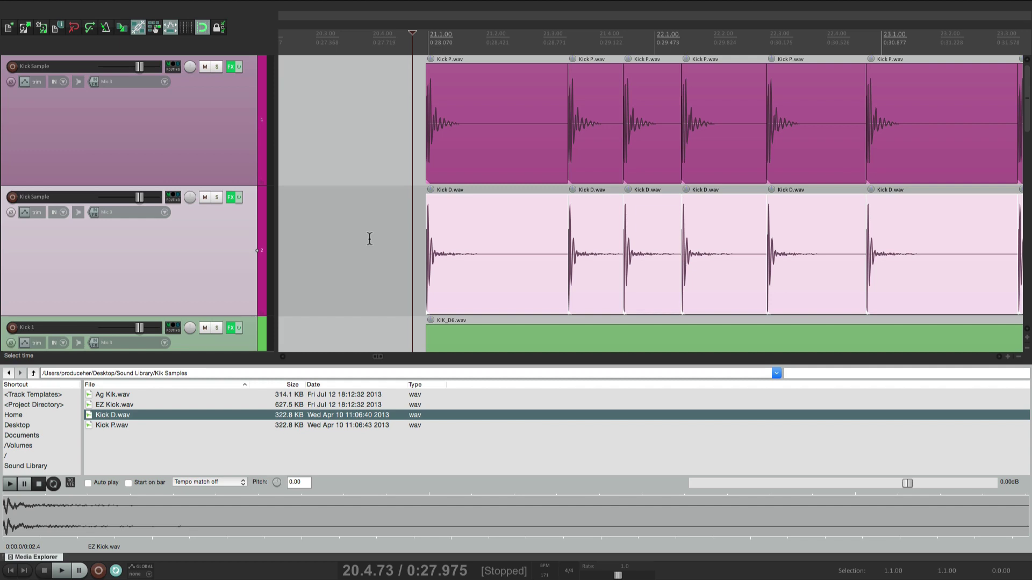
- Zoom in on the Kick P, Kick D and Kick 1 item starts, then close Media Explorer
{"action": "left_click", "coordinate": [393, 140]}
{"action": "scroll", "coordinate": [467, 146], "scroll_direction": "up", "scroll_amount": 5}
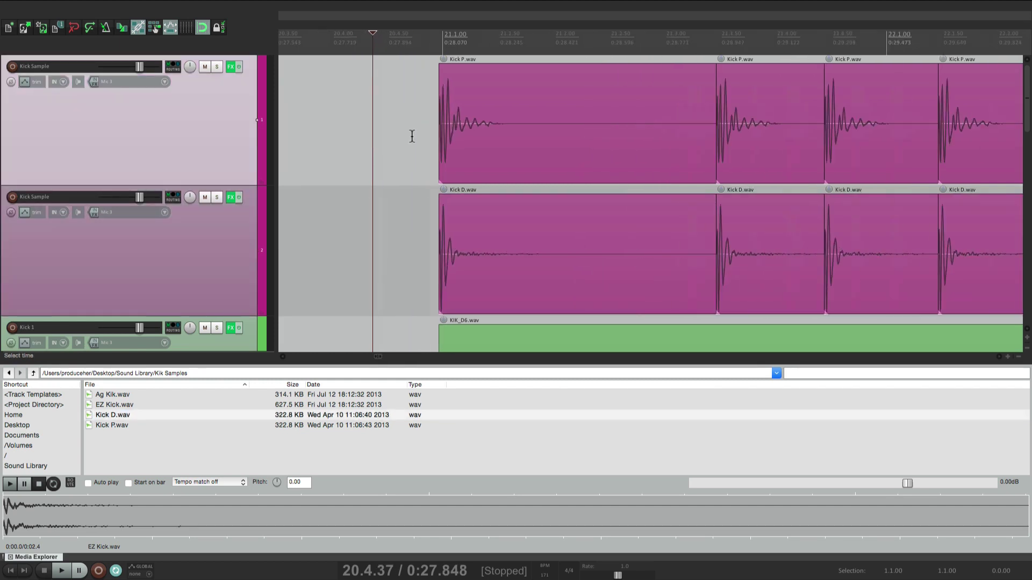
{"action": "scroll", "coordinate": [468, 146], "scroll_direction": "up", "scroll_amount": 5}
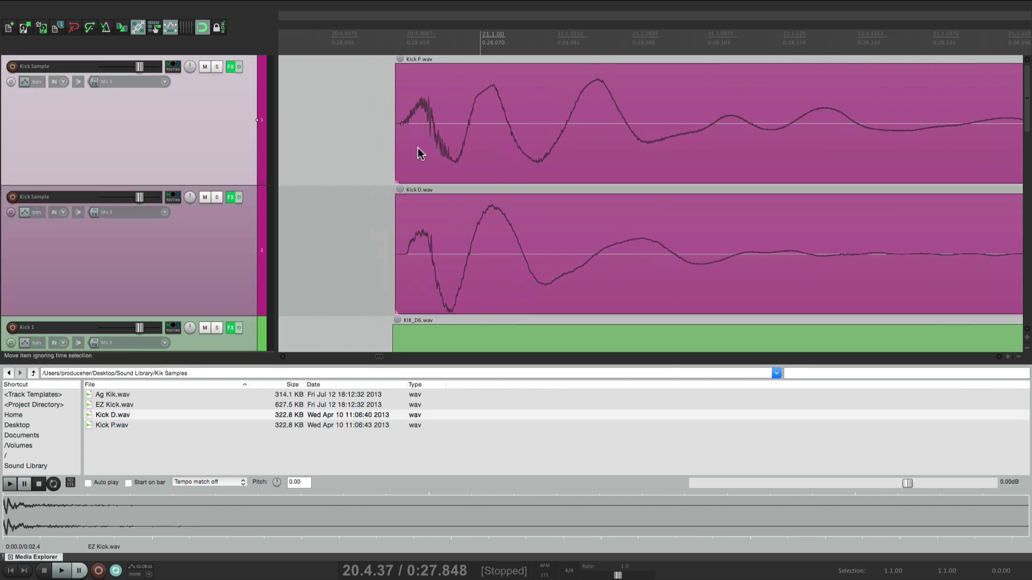
{"action": "scroll", "coordinate": [422, 157], "scroll_direction": "up", "scroll_amount": 2}
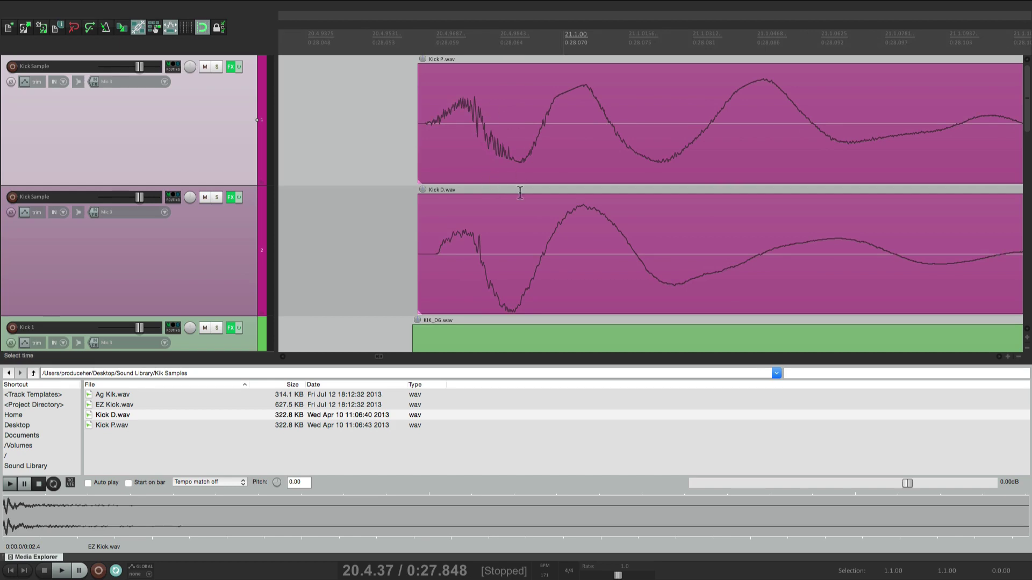
{"action": "scroll", "coordinate": [516, 188], "scroll_direction": "down", "scroll_amount": 1}
{"action": "scroll", "coordinate": [516, 186], "scroll_direction": "up", "scroll_amount": 1}
{"action": "key", "text": "ctrl+alt+x"}
{"action": "scroll", "coordinate": [392, 157], "scroll_direction": "down", "scroll_amount": 4}
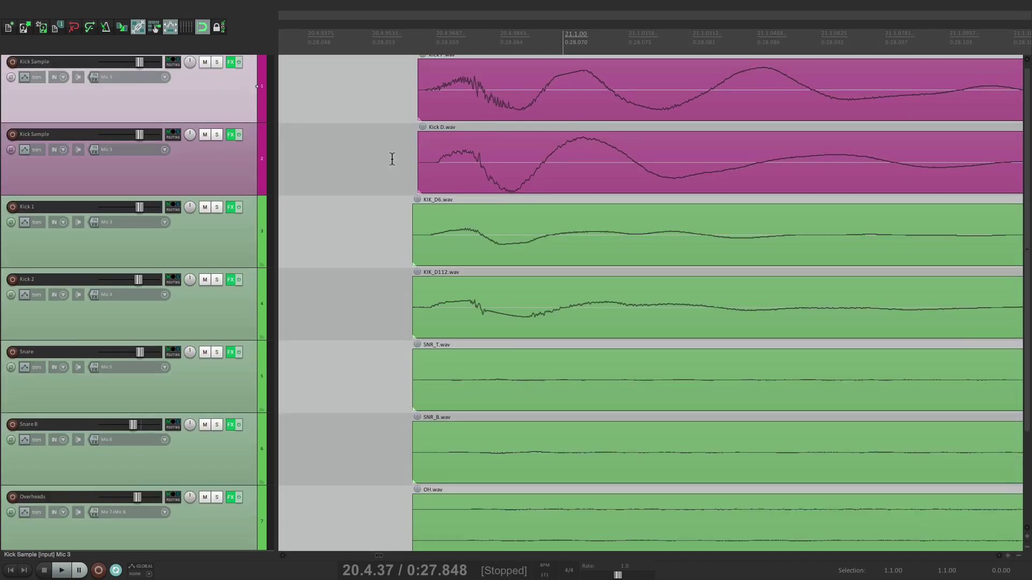
- Play the Kick P and Kick D tracks with the full kit, then delete both Kick Sample tracks
{"action": "scroll", "coordinate": [486, 122], "scroll_direction": "down", "scroll_amount": 5}
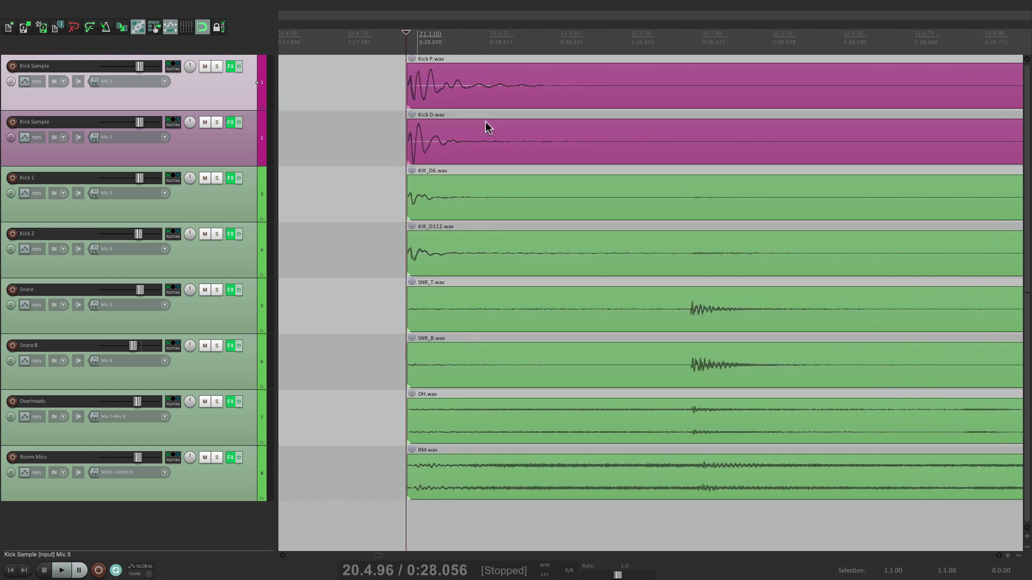
{"action": "scroll", "coordinate": [464, 118], "scroll_direction": "down", "scroll_amount": 3}
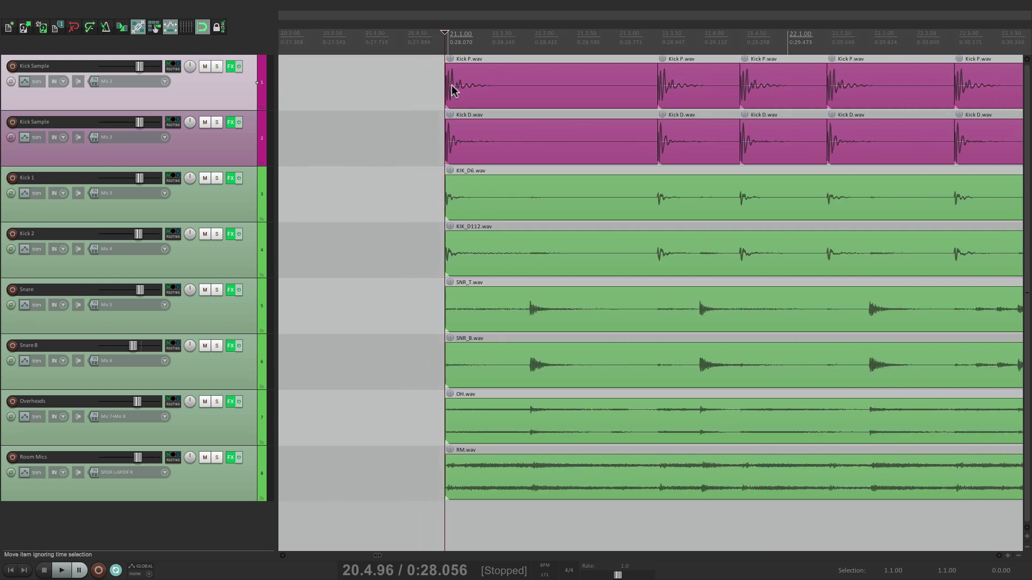
{"action": "left_click", "coordinate": [414, 92]}
{"action": "key", "text": "space"}
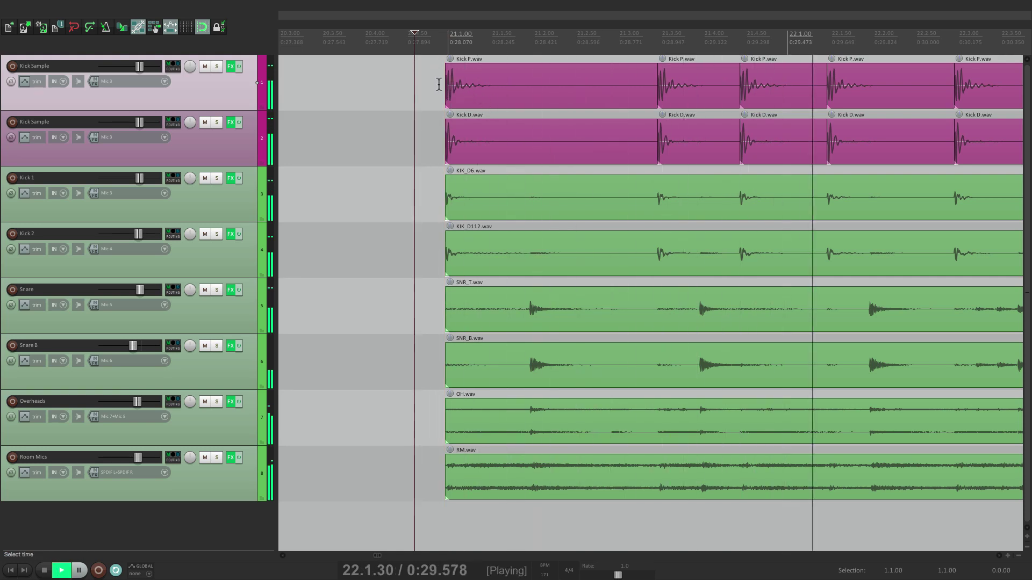
{"action": "key", "text": "space"}
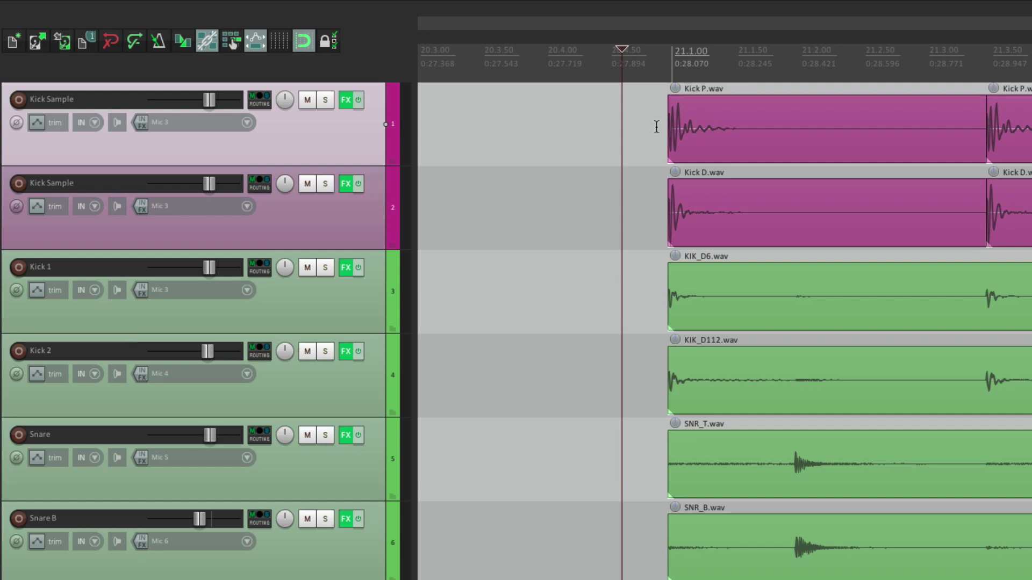
{"action": "left_click", "coordinate": [371, 206], "text": "ctrl"}
{"action": "key", "text": "Delete"}
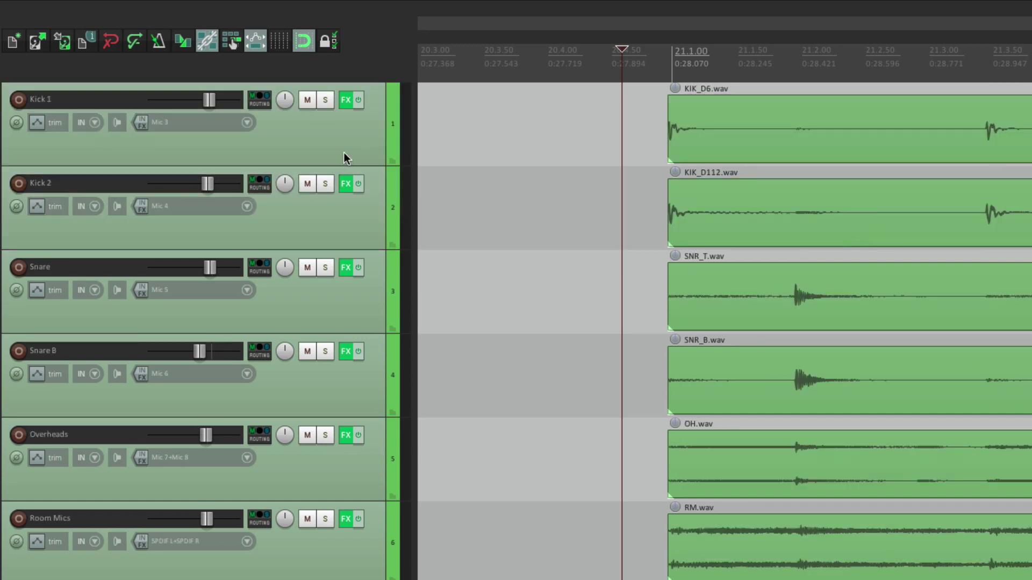